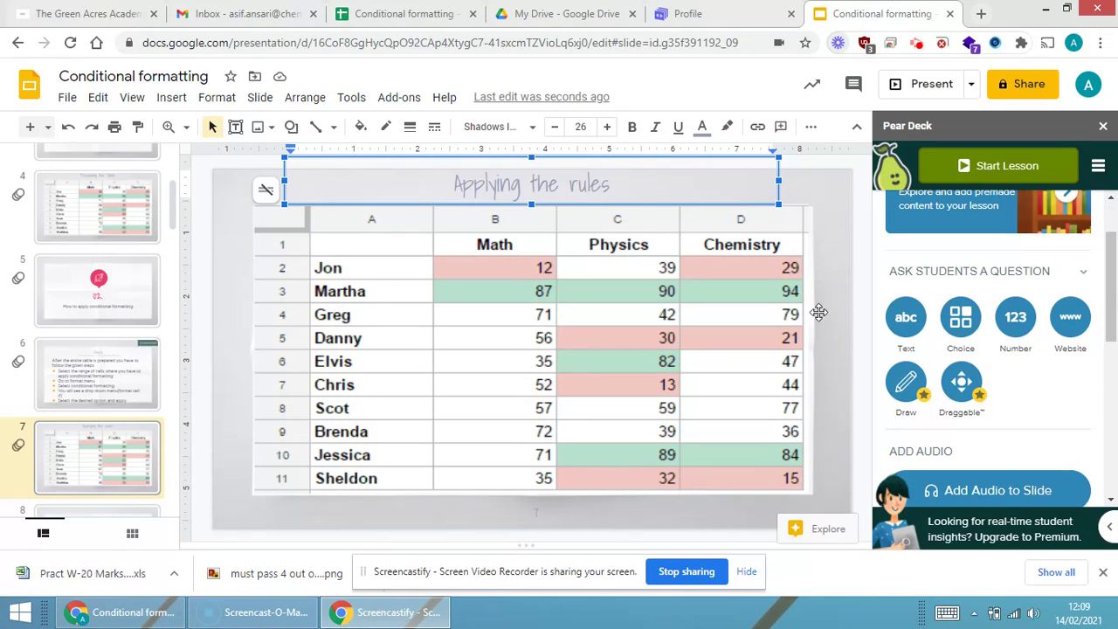
- Switch to the Conditional formatting spreadsheet in Google Sheets and close the conditional format rules
click(408, 7)
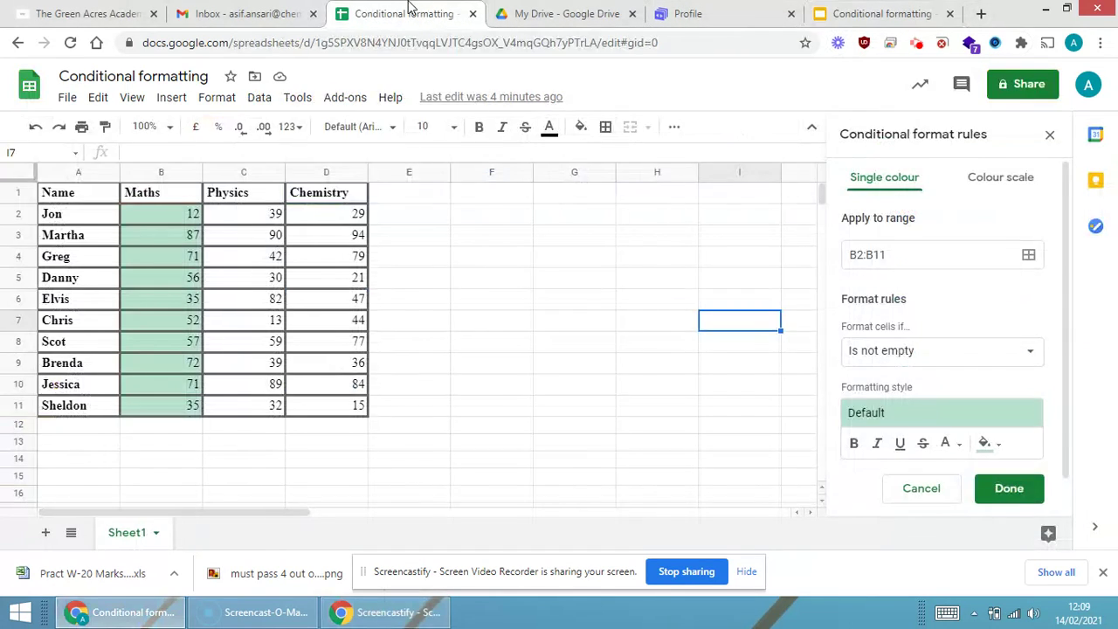
click(464, 260)
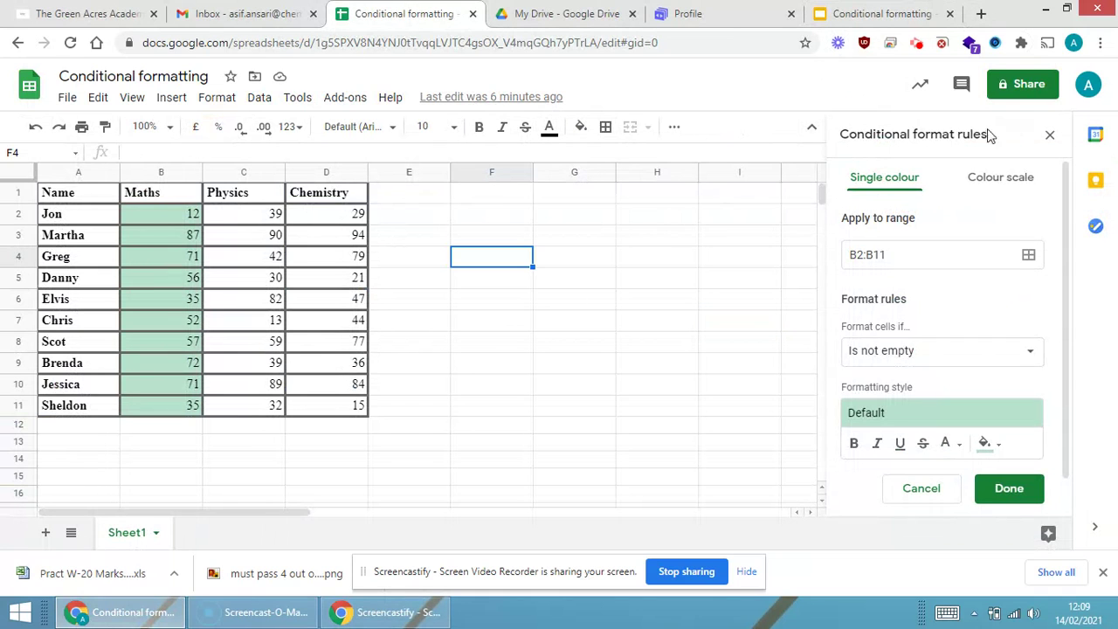
click(1050, 135)
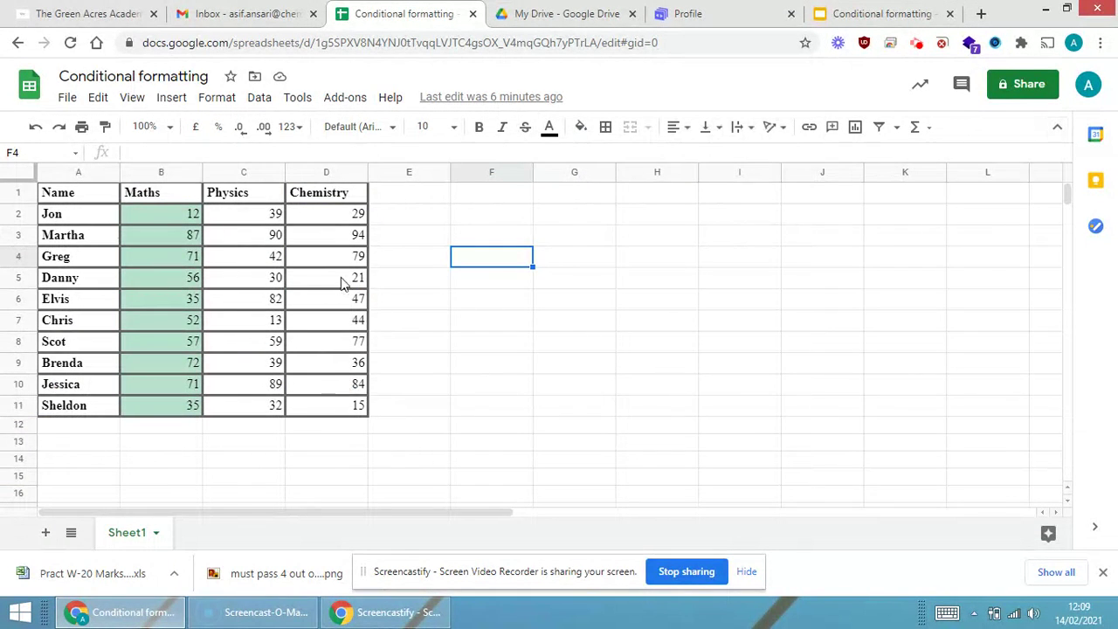
- Undo the green conditional formatting on the Maths marks and select the range B2:B11
click(155, 213)
key(ctrl+shift+Down)
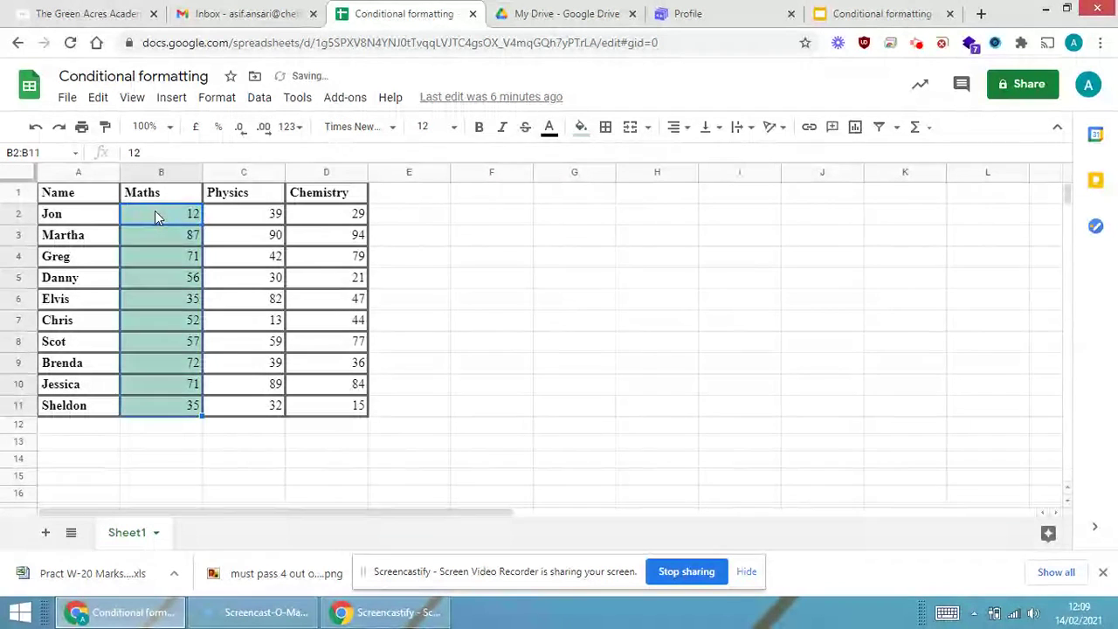
click(536, 302)
key(ctrl+z)
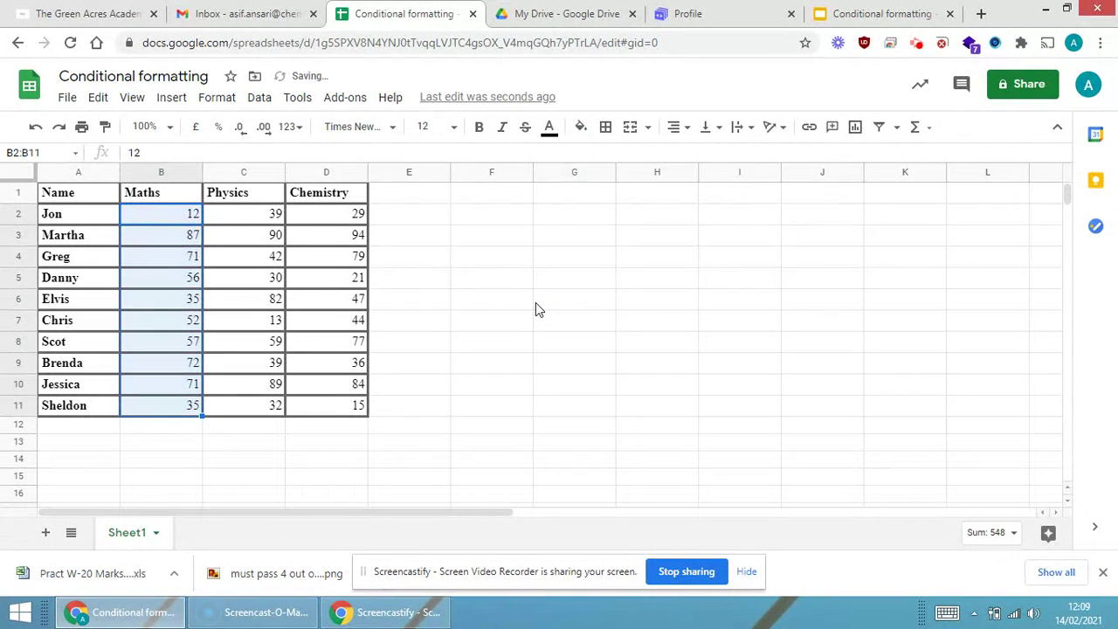
click(552, 306)
drag(190, 223, 179, 408)
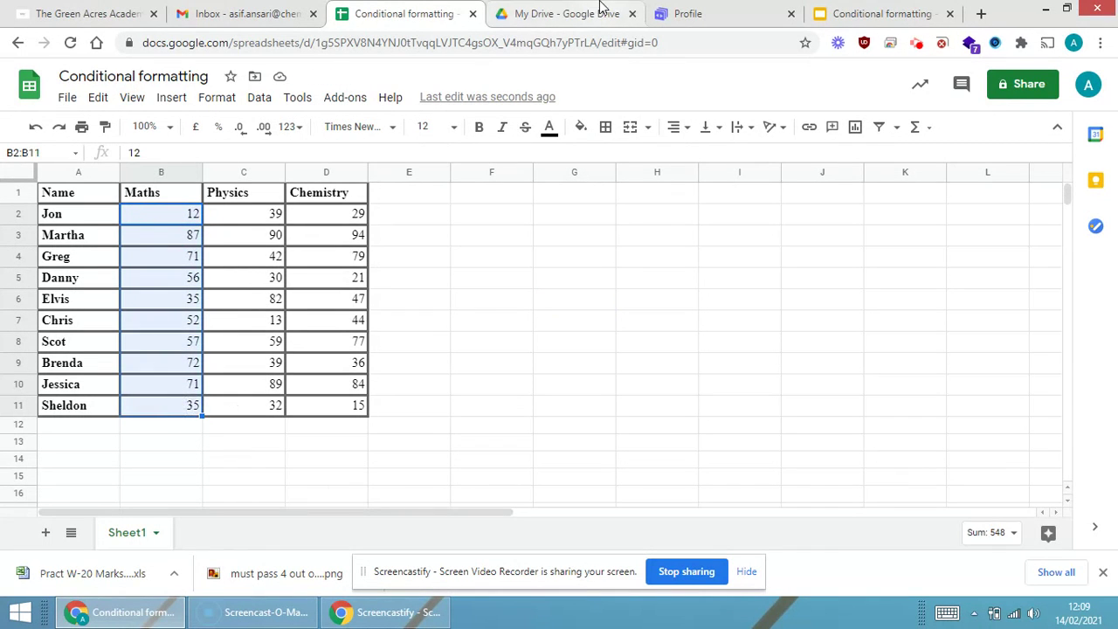
- Switch to the Google Slides presentation and review the Steps slide on applying conditional formatting, comparing it with the spreadsheet's formatting options
click(899, 13)
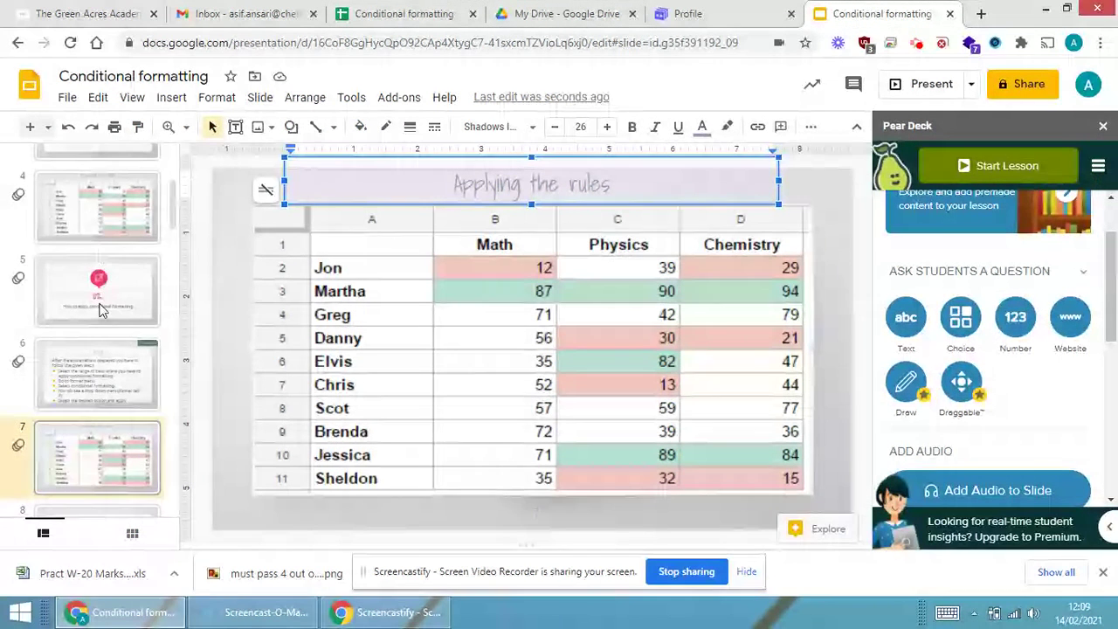
scroll(109, 279, up, 3)
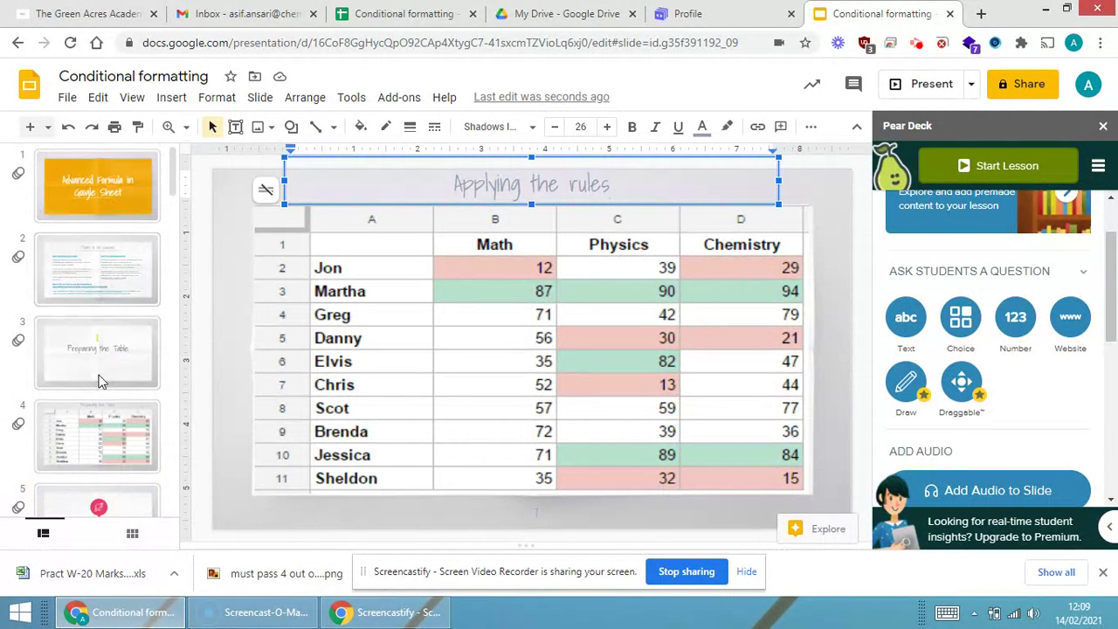
scroll(101, 377, down, 3)
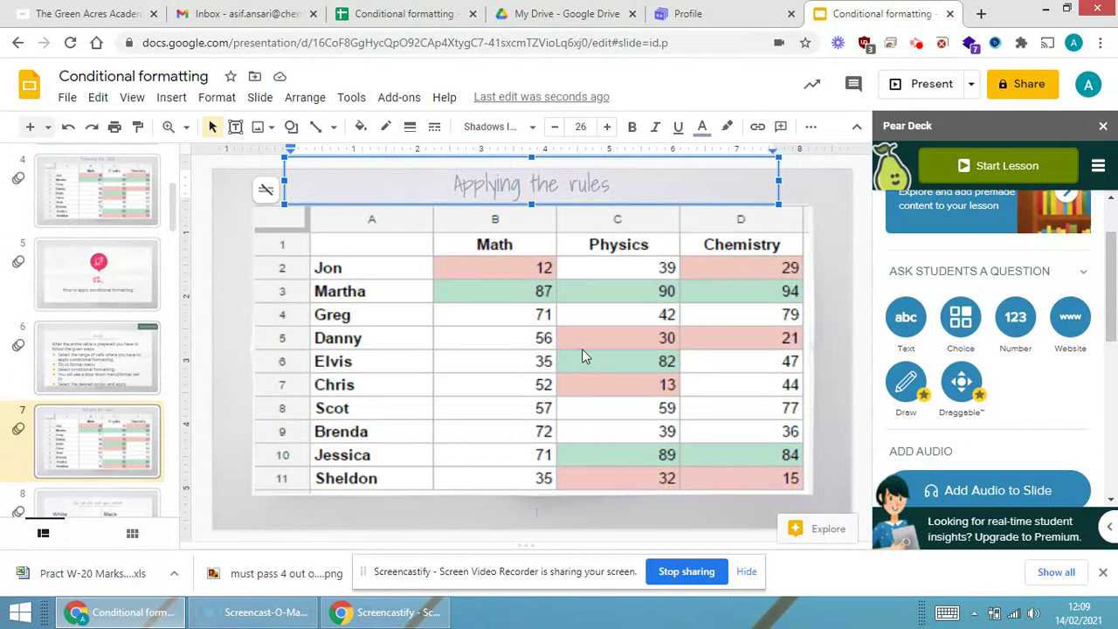
click(110, 357)
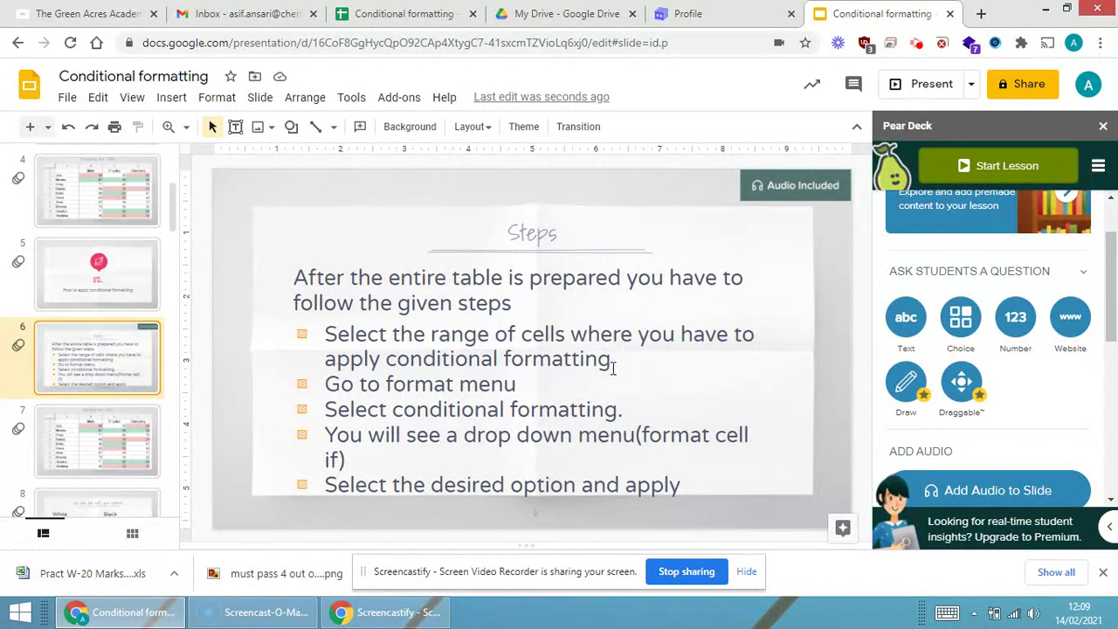
click(400, 13)
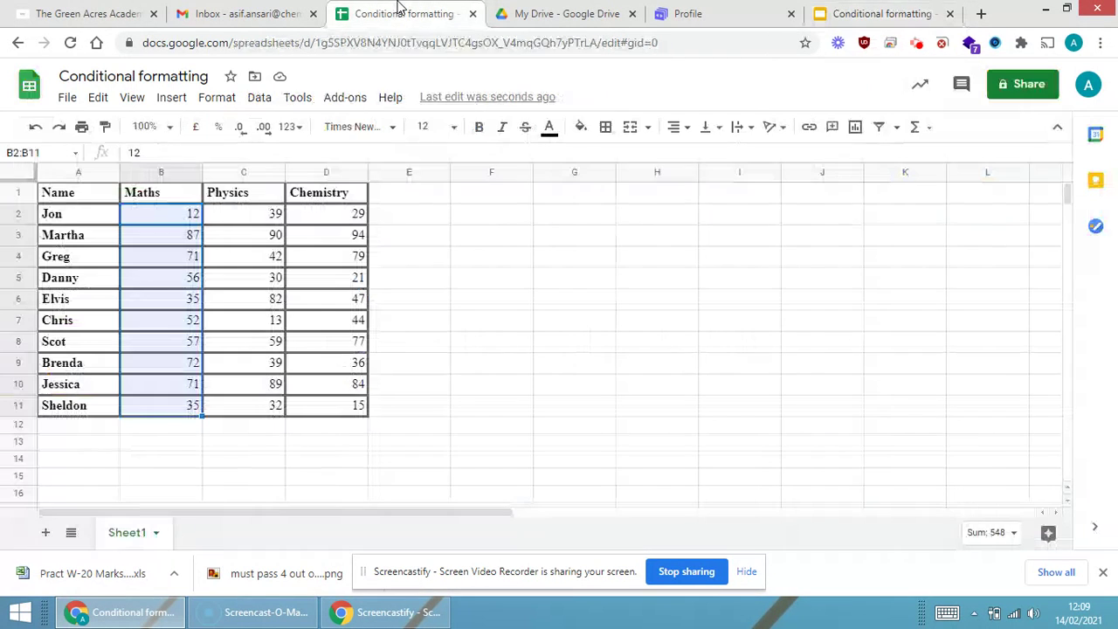
click(219, 98)
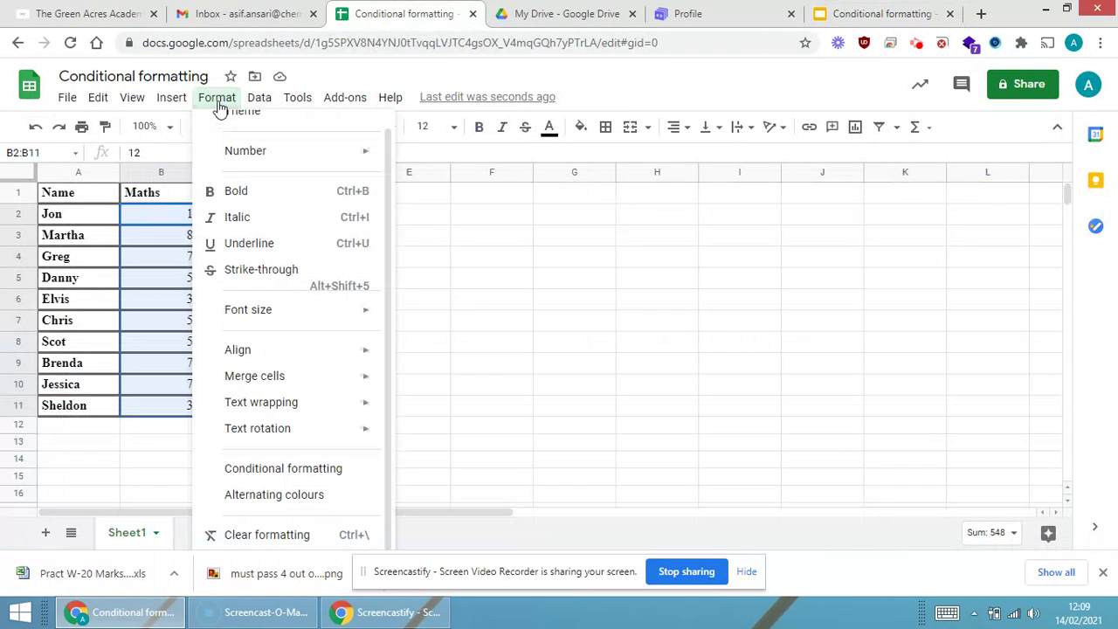
click(878, 13)
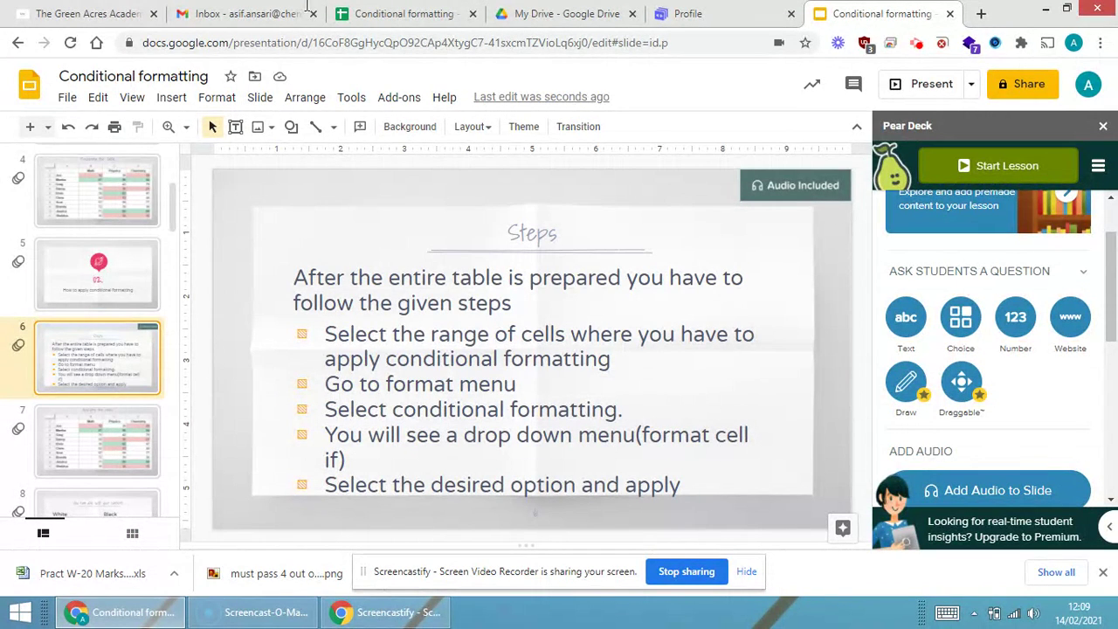
- Switch back to the spreadsheet and start a single-colour conditional formatting rule for the Maths marks in B2:B11
click(398, 13)
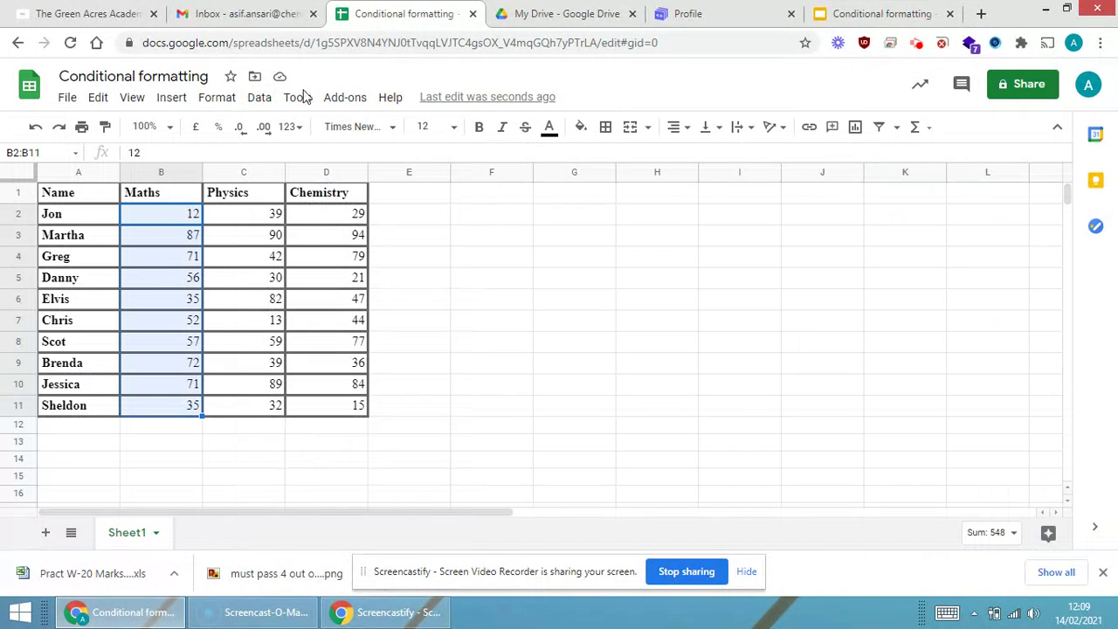
click(217, 98)
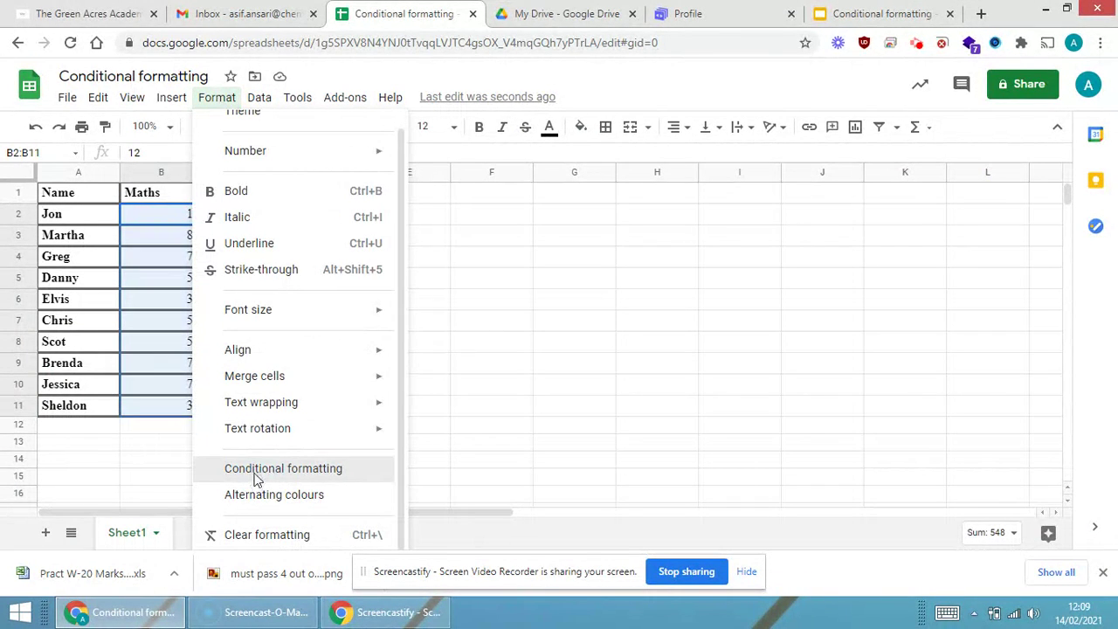
click(256, 471)
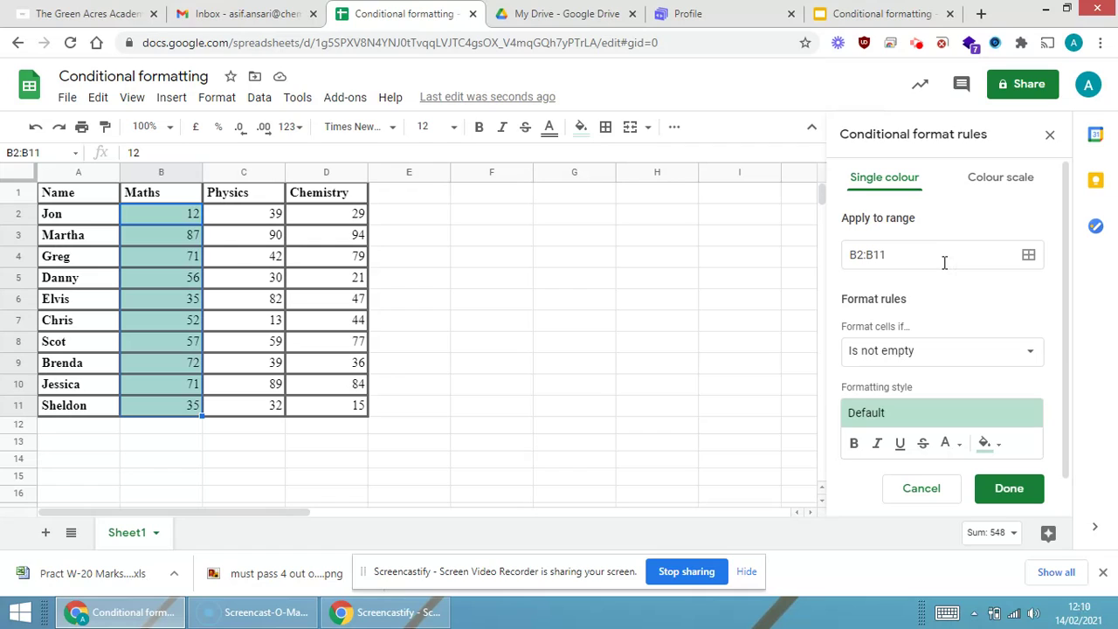
click(46, 153)
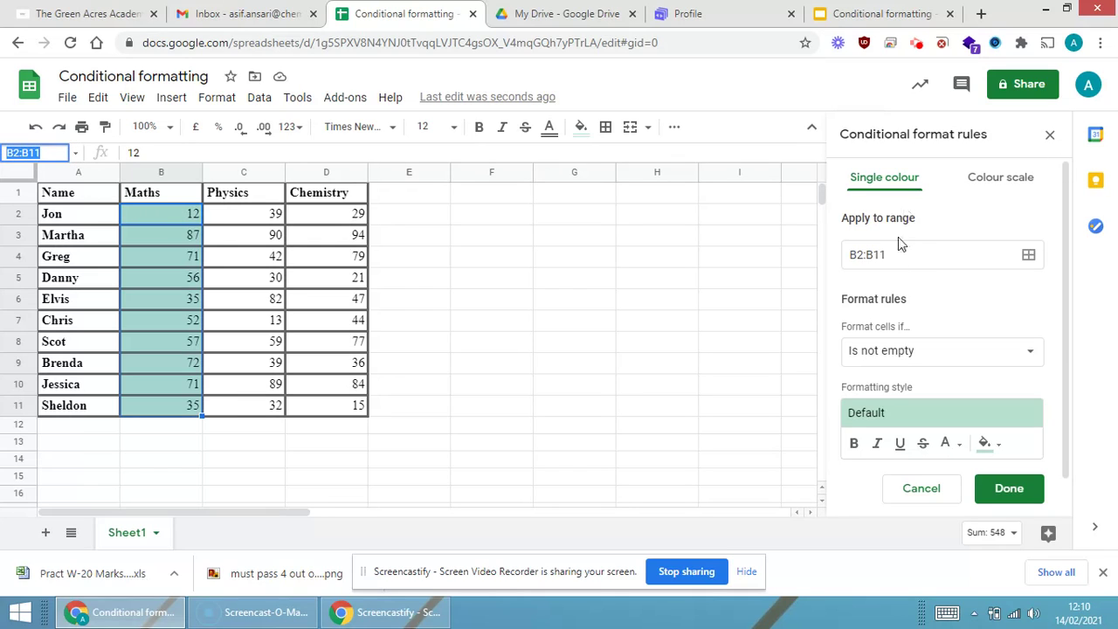
drag(898, 254, 844, 254)
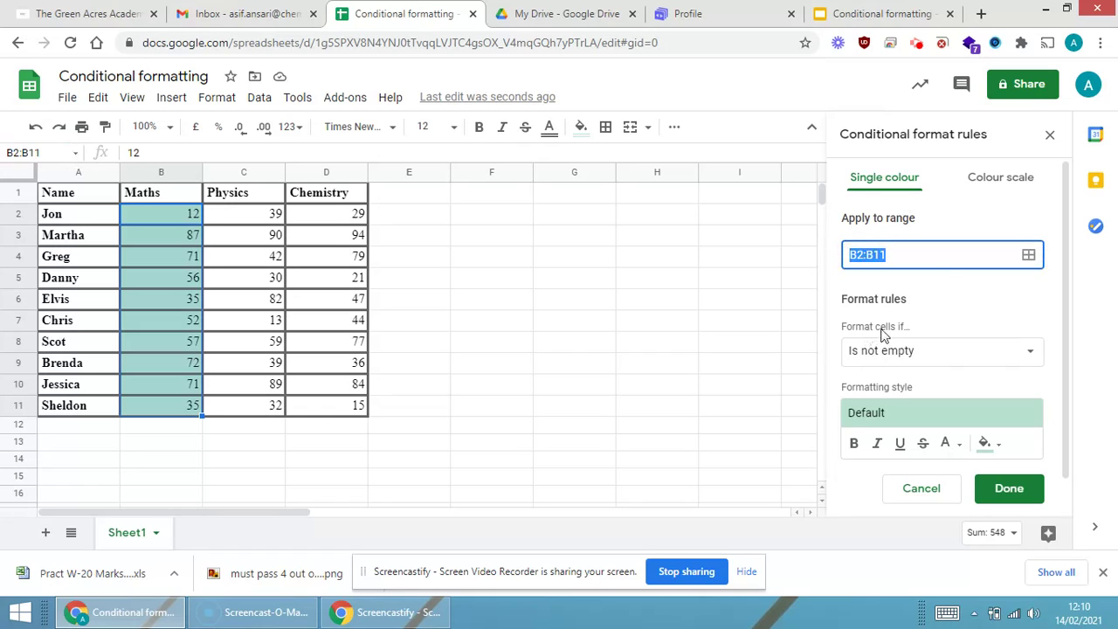
- Set the rule's condition to Less than 35, reviewing the other available conditions
click(982, 360)
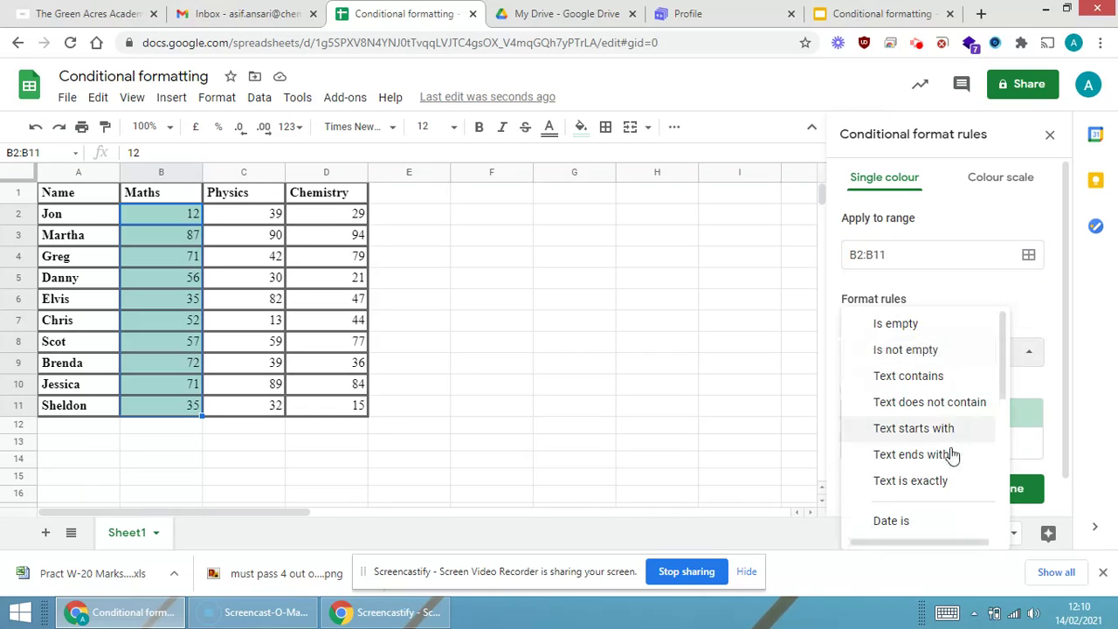
scroll(940, 458, down, 3)
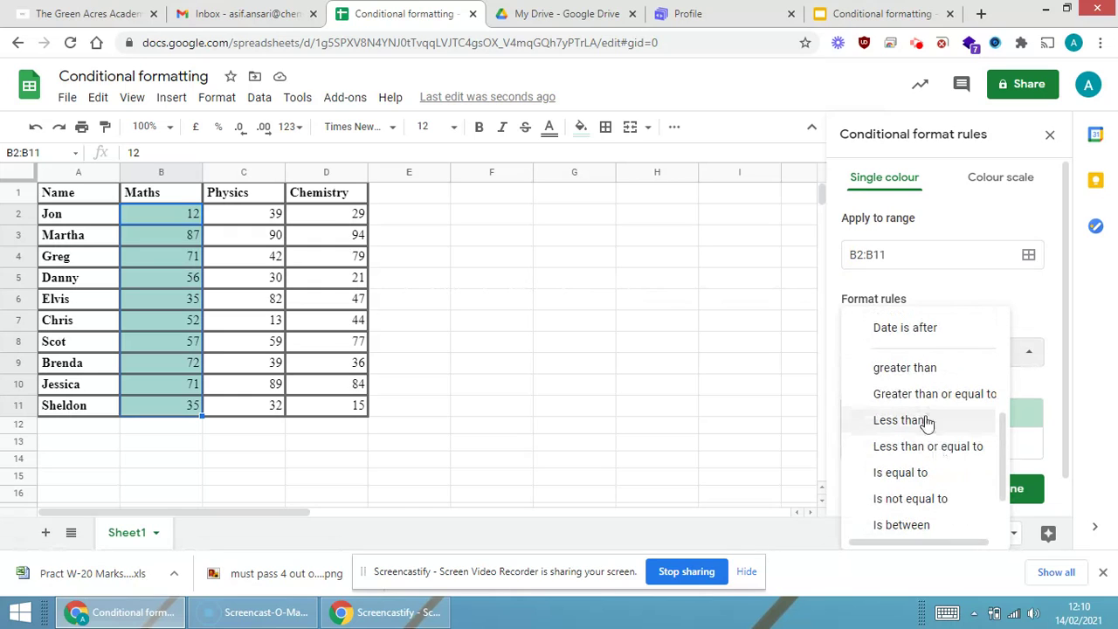
click(926, 418)
click(927, 394)
text(3)
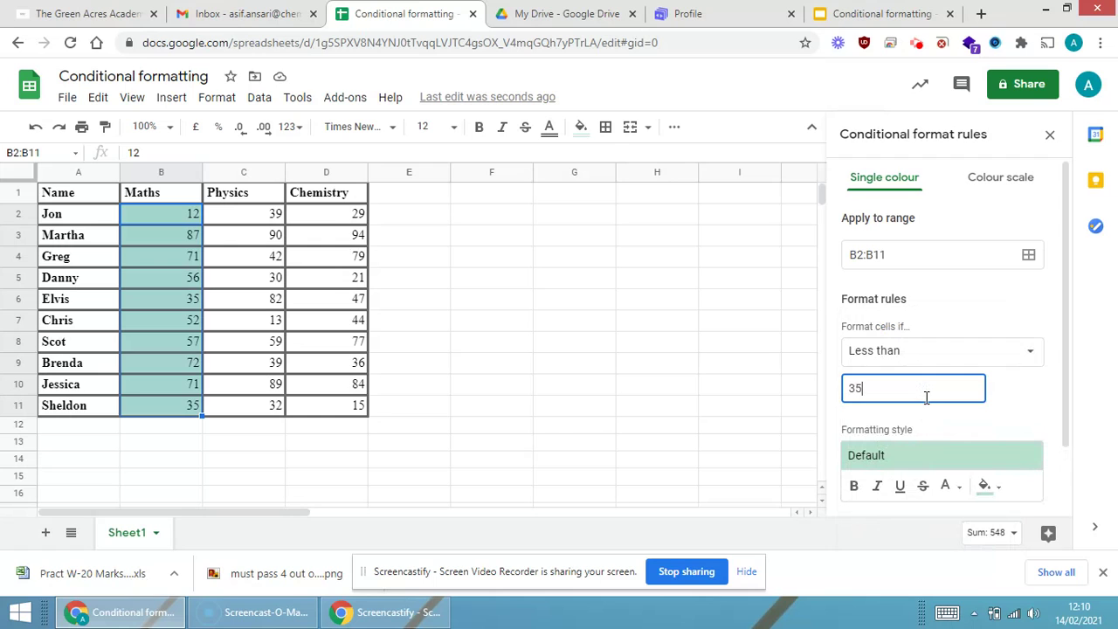
text(5)
click(1019, 354)
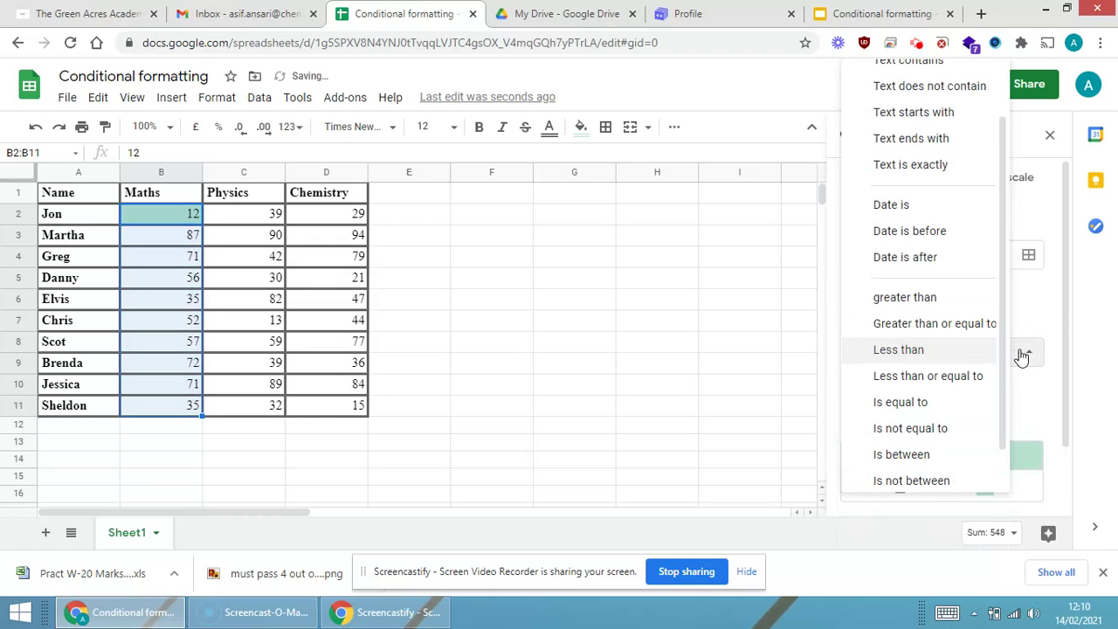
scroll(929, 219, up, 2)
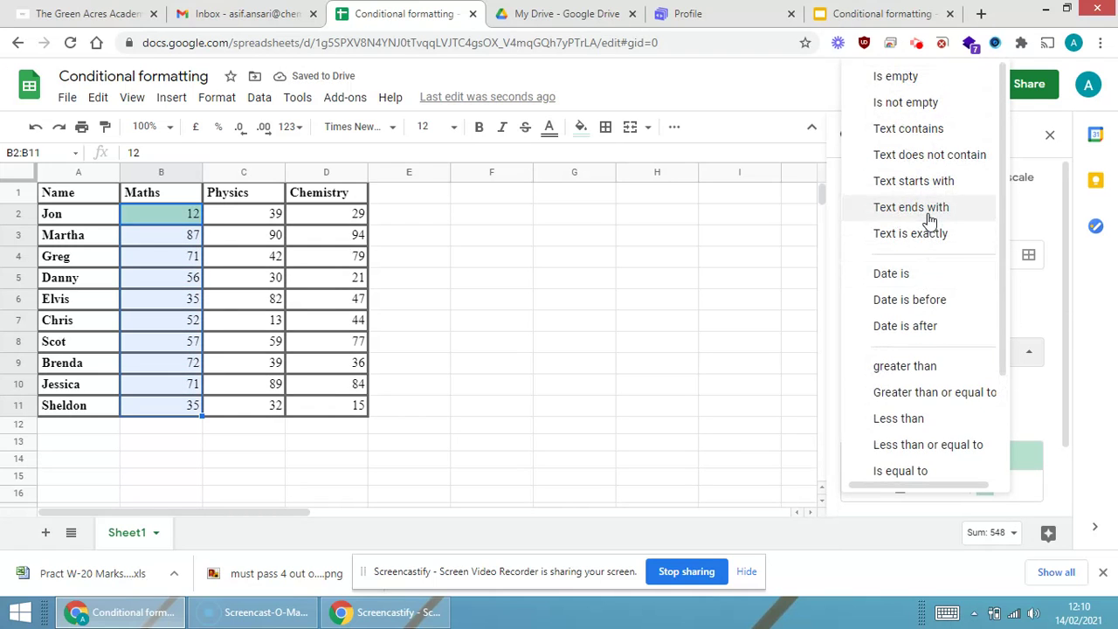
scroll(931, 220, down, 2)
scroll(929, 221, down, 1)
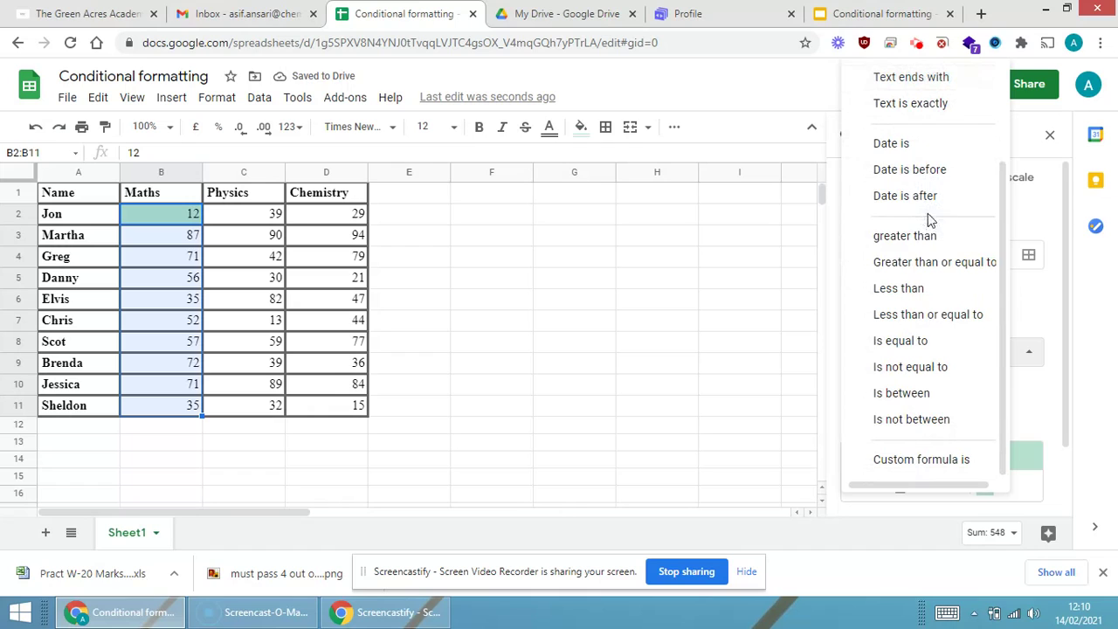
click(910, 292)
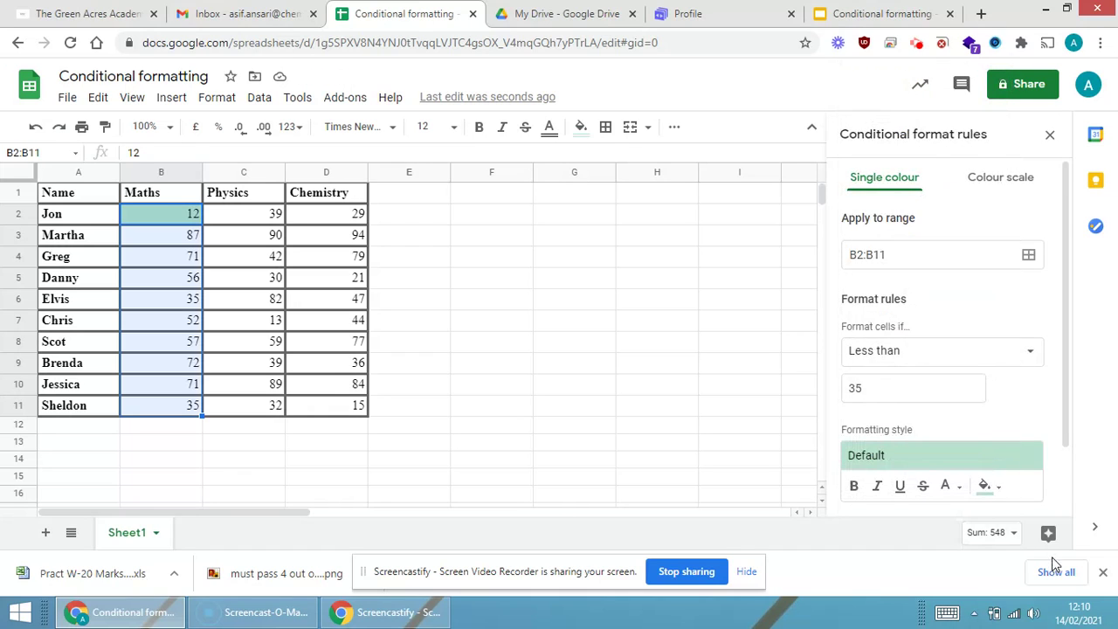
- Give the less-than-35 rule a light red fill colour, save it and deselect the range
click(1005, 494)
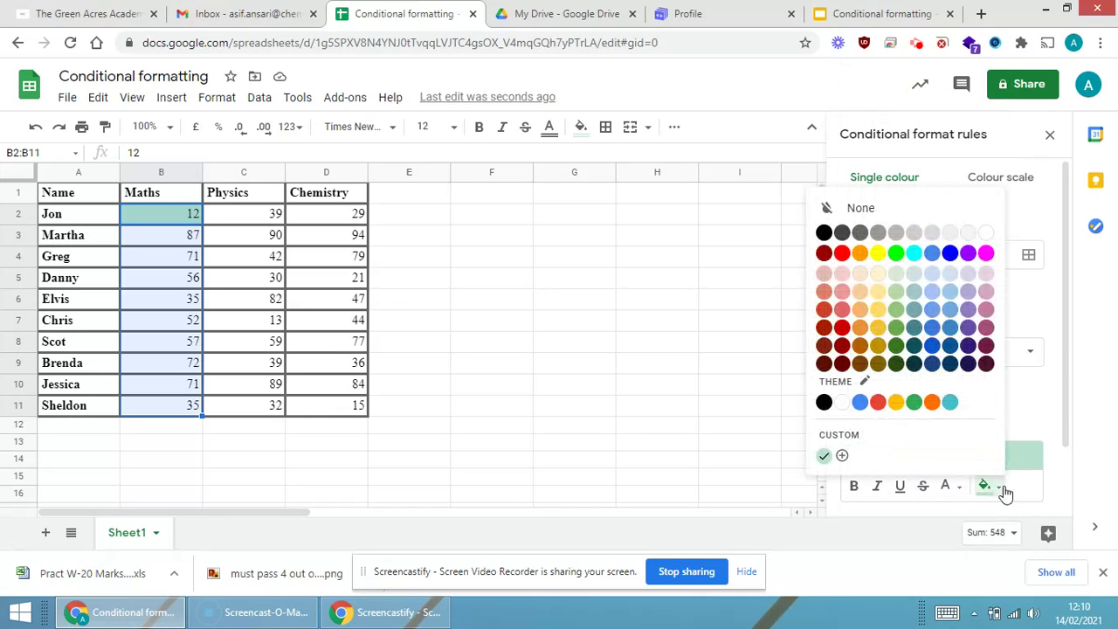
click(843, 310)
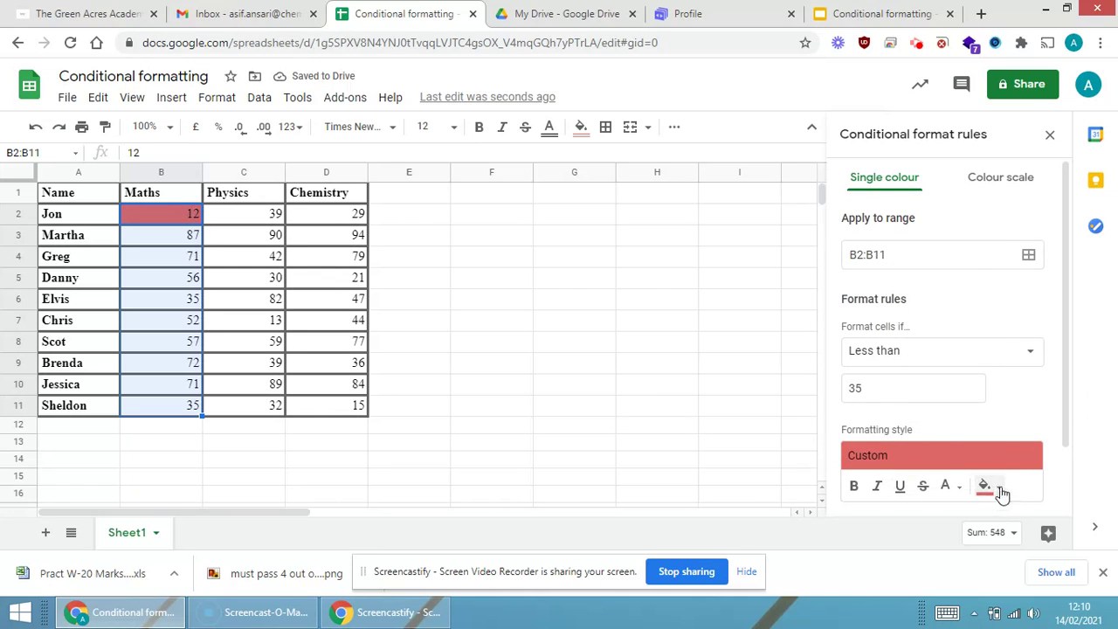
click(998, 491)
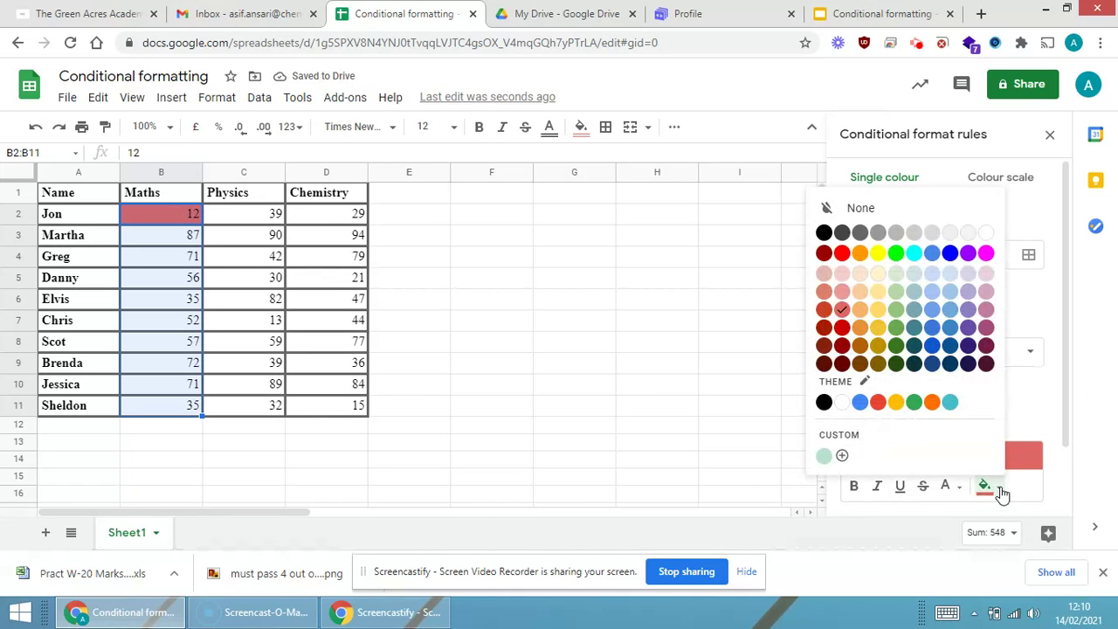
click(843, 292)
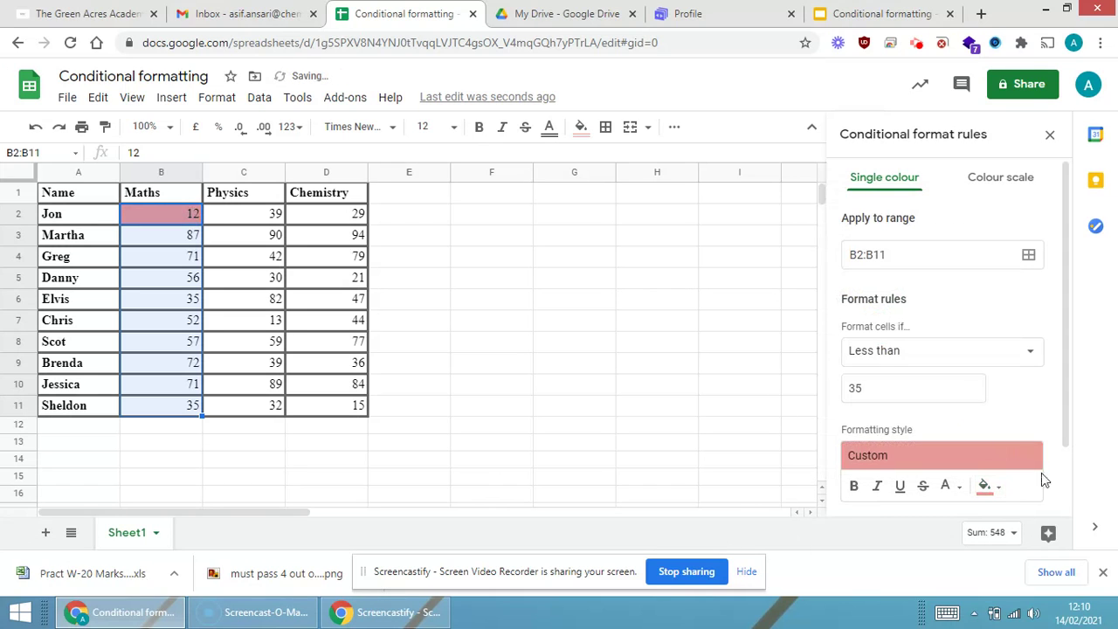
scroll(1011, 411, down, 2)
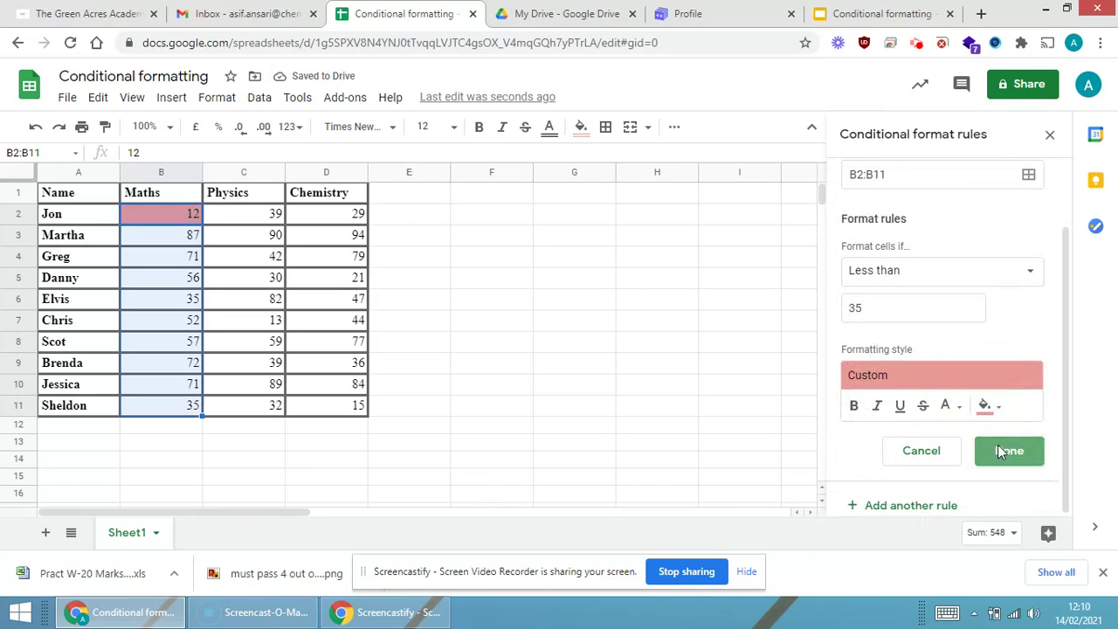
click(1001, 451)
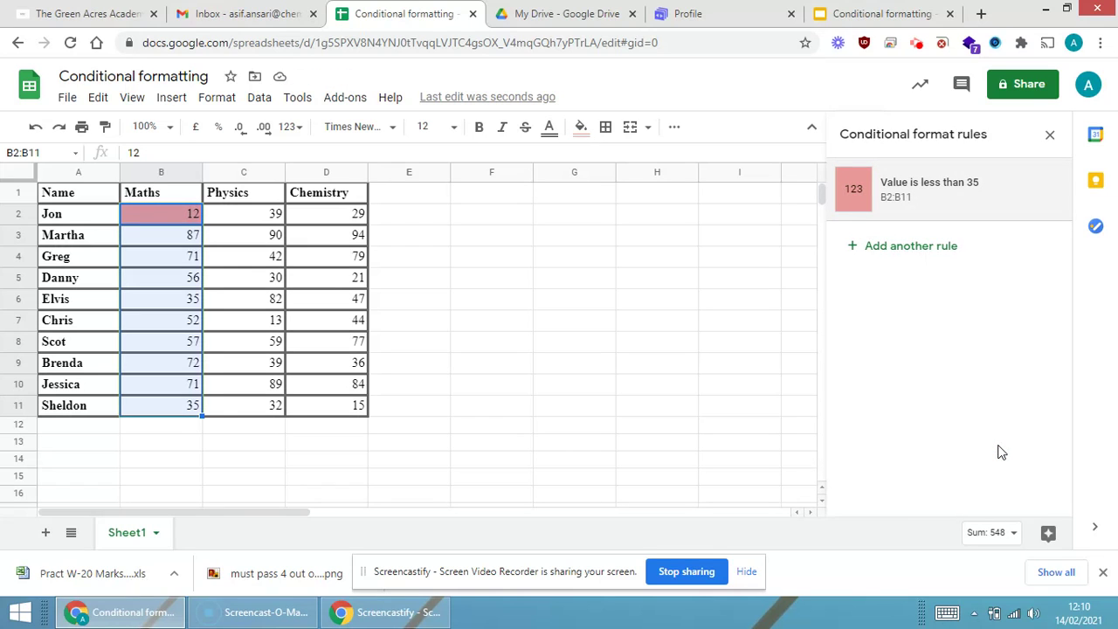
click(594, 308)
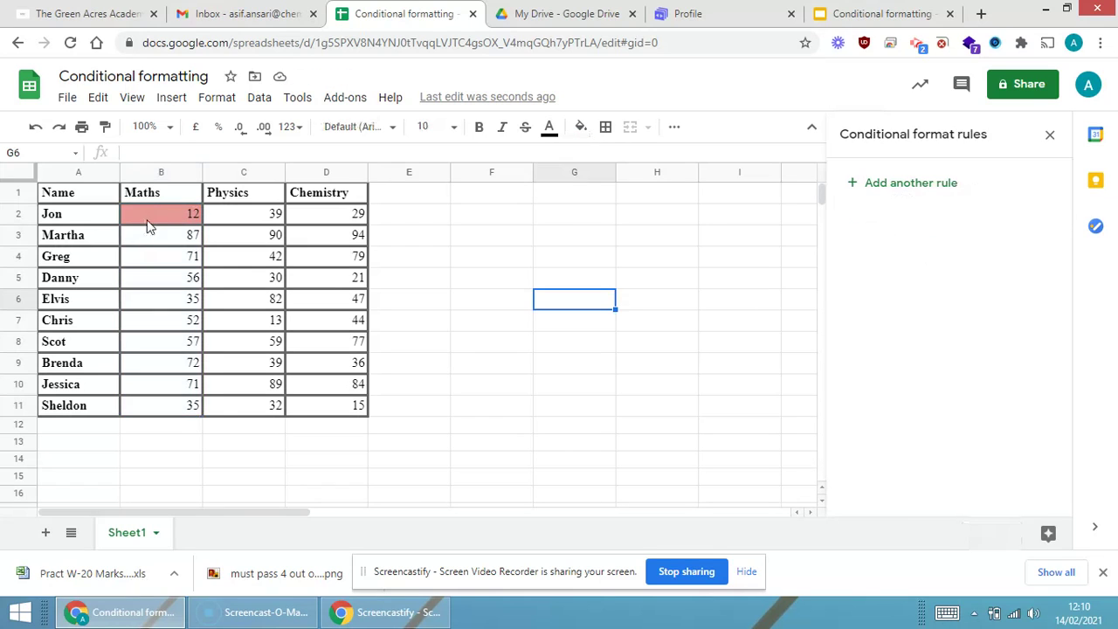
- Try to apply the less-than-35 rule to the marks of all three subjects in B2:D11
drag(161, 211, 333, 414)
click(856, 188)
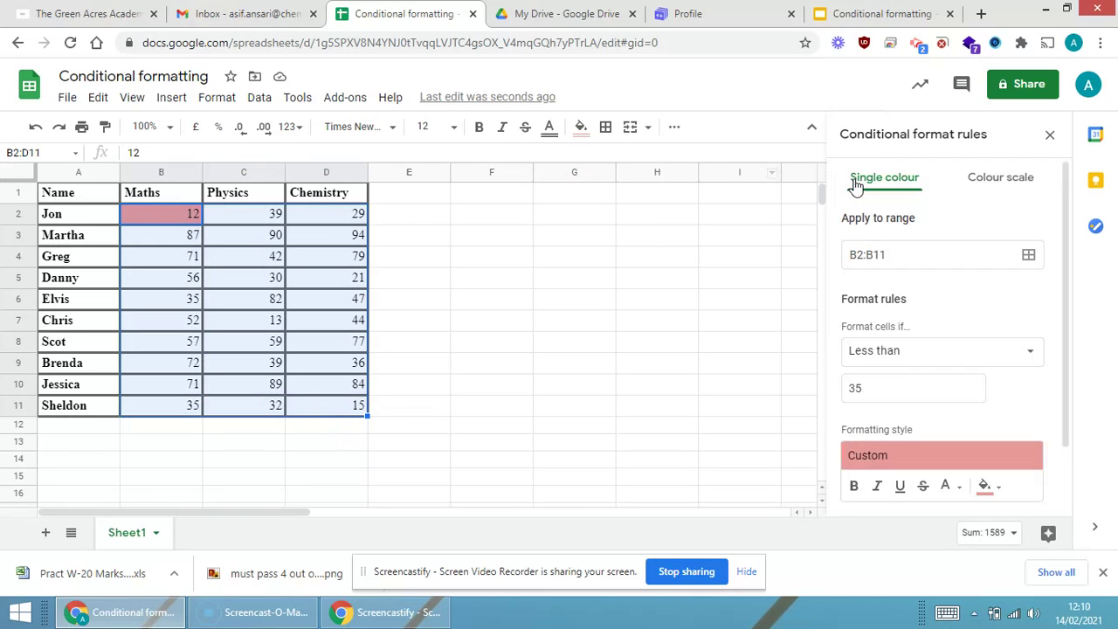
scroll(981, 477, down, 2)
click(1009, 451)
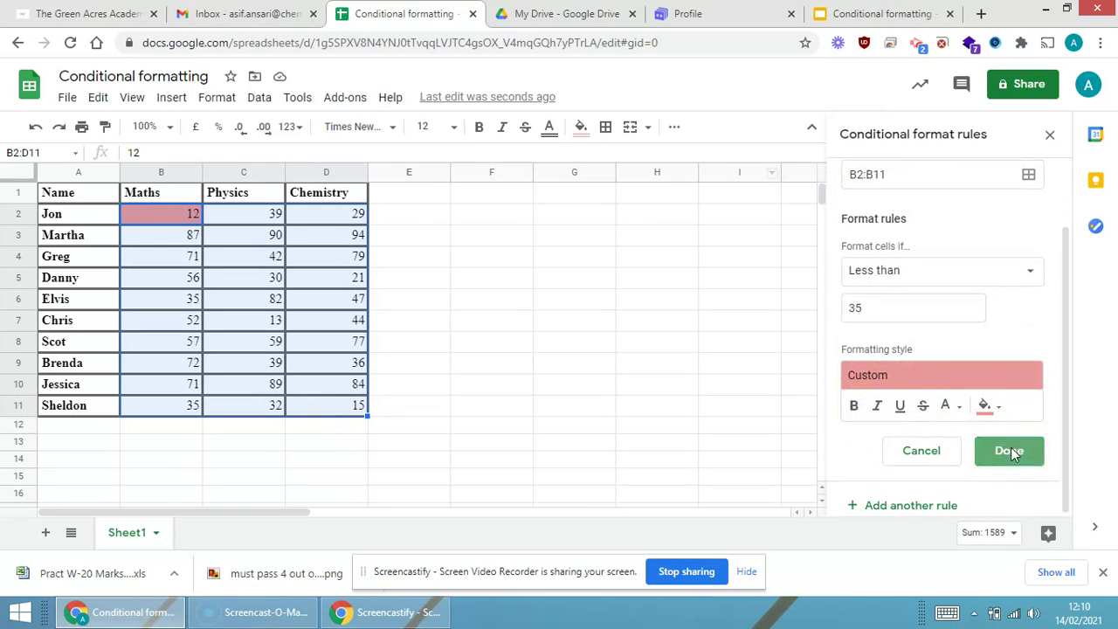
click(569, 319)
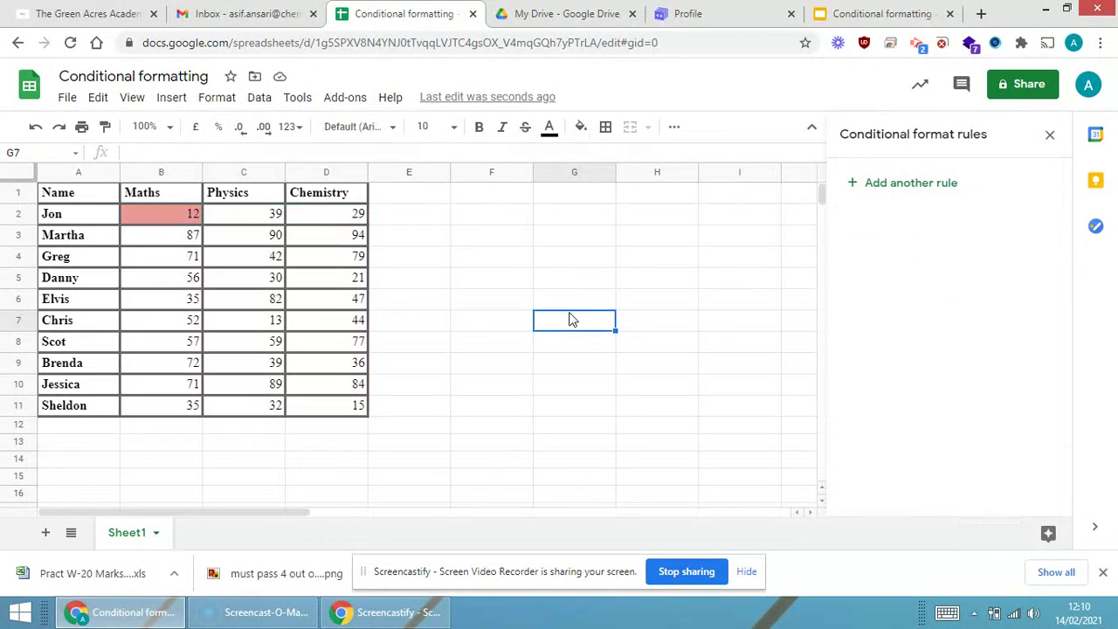
- Select the marks of all three subjects in B2:D11 and delete the existing less-than-35 rule that covers only B2:B11
click(190, 212)
drag(287, 366, 313, 408)
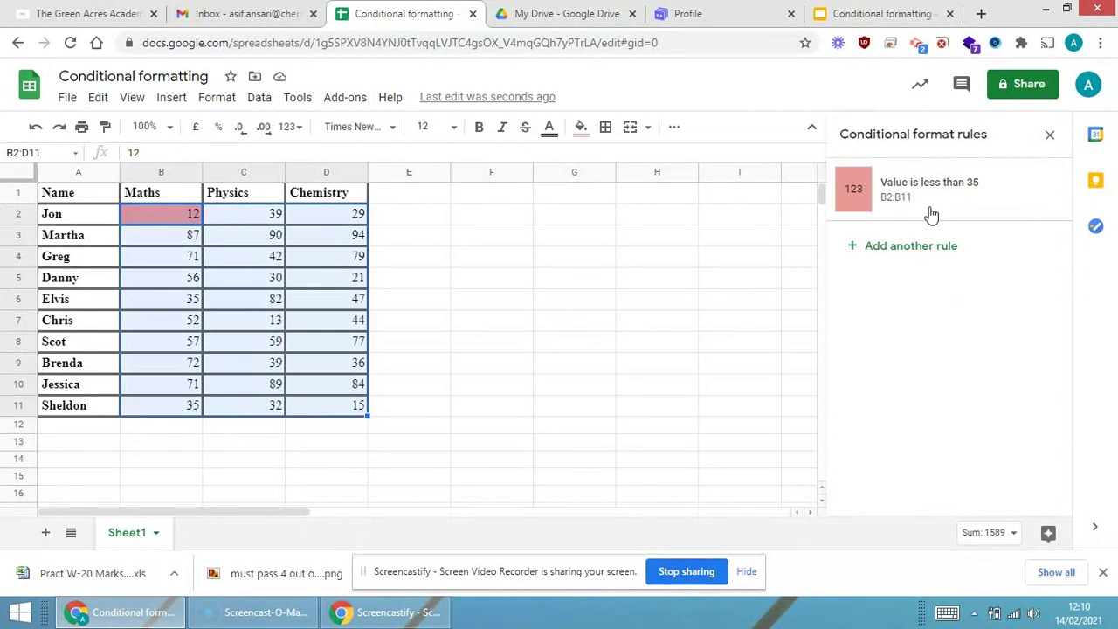
click(1044, 192)
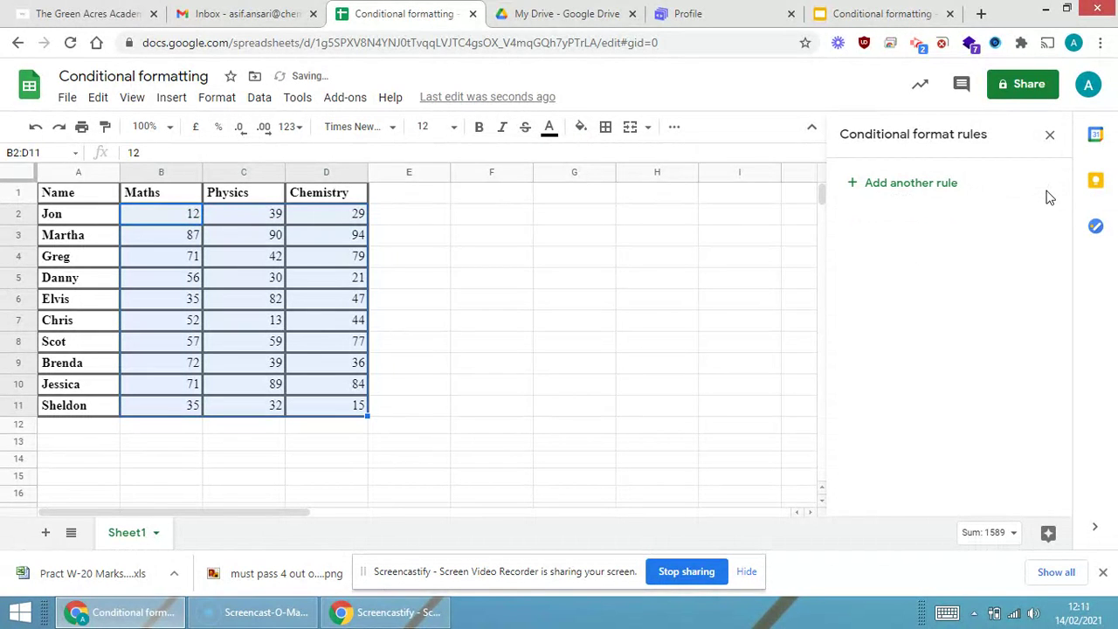
- Add a single-colour conditional formatting rule for B2:D11 with the condition Less than 35
click(889, 185)
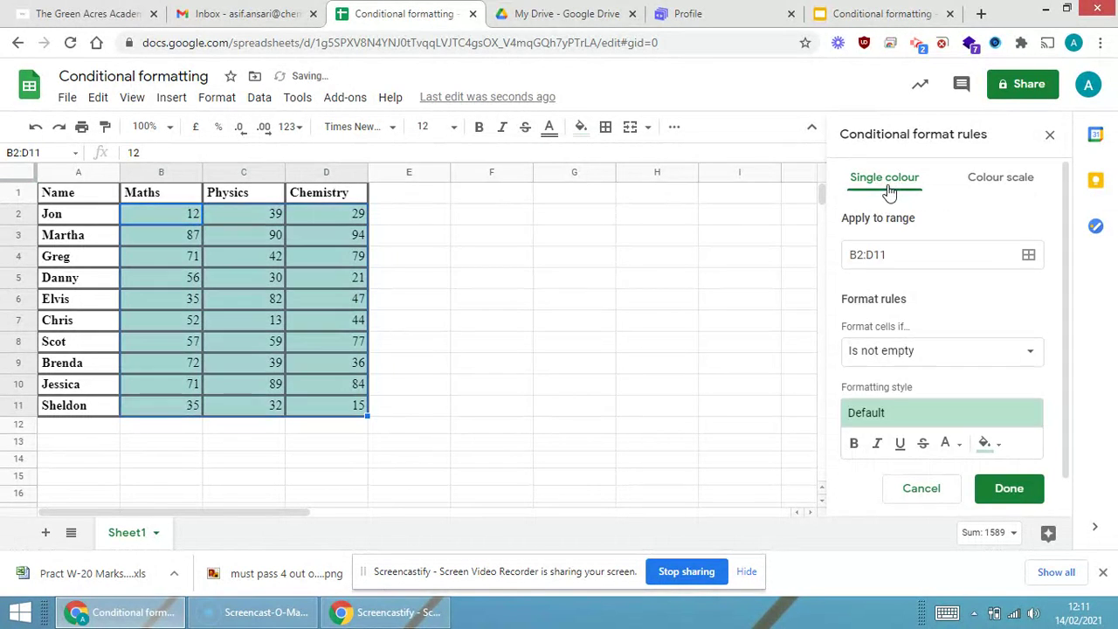
click(967, 356)
scroll(915, 479, down, 2)
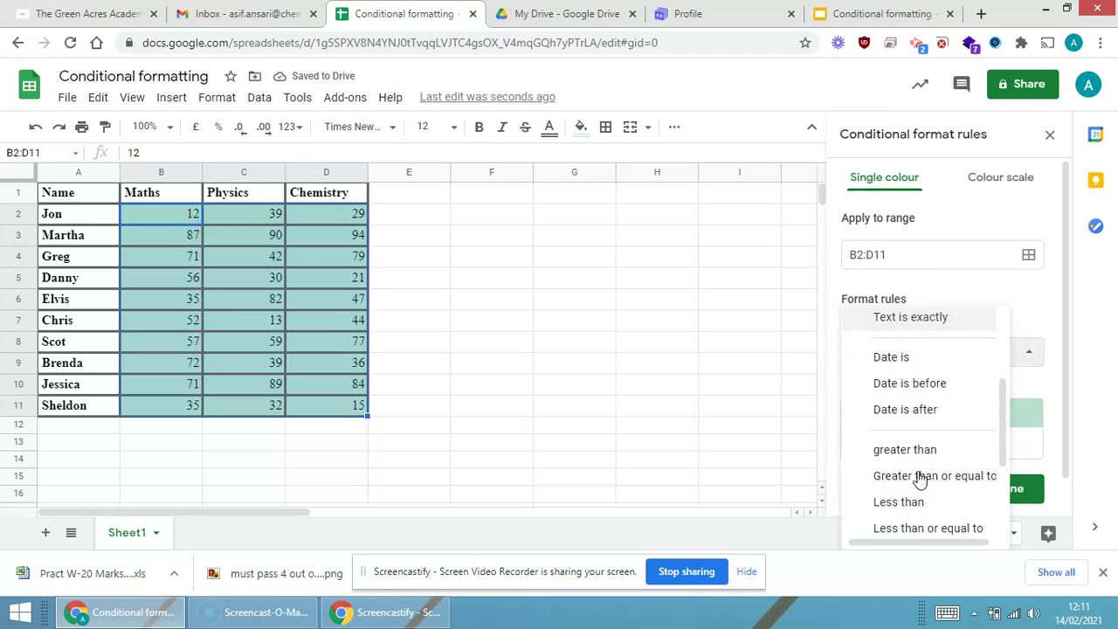
scroll(919, 469, down, 1)
click(915, 423)
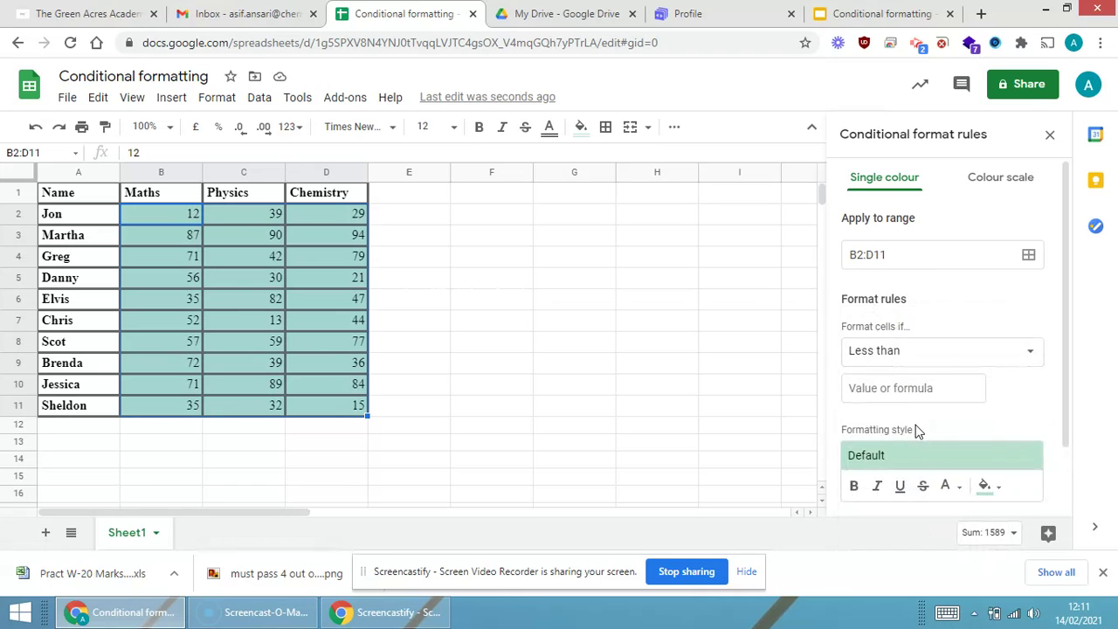
scroll(921, 375, down, 1)
click(927, 308)
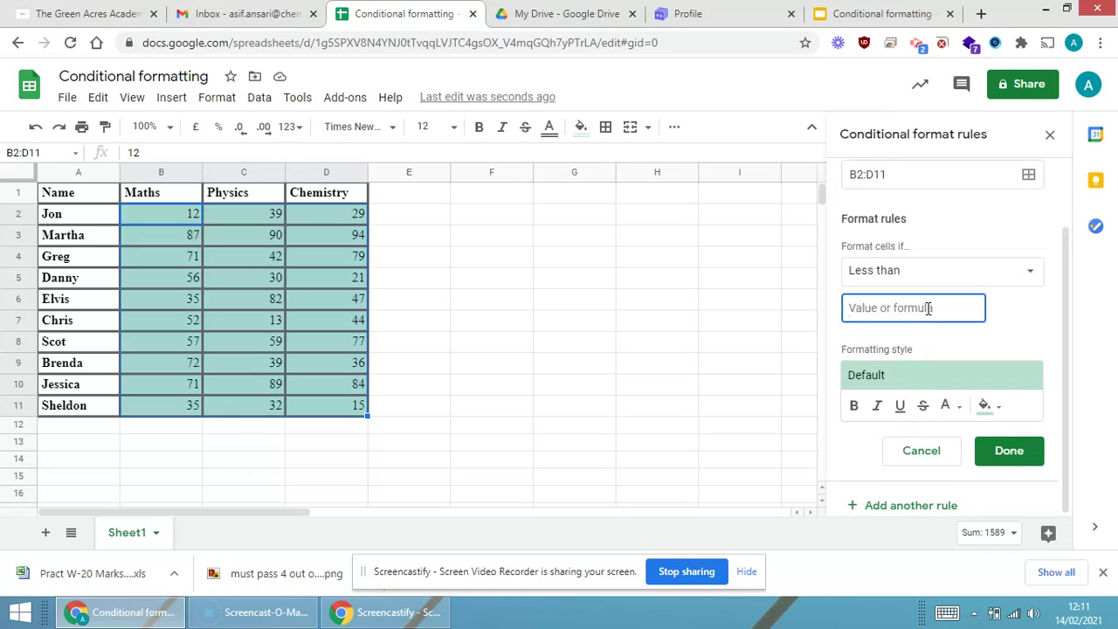
text(35)
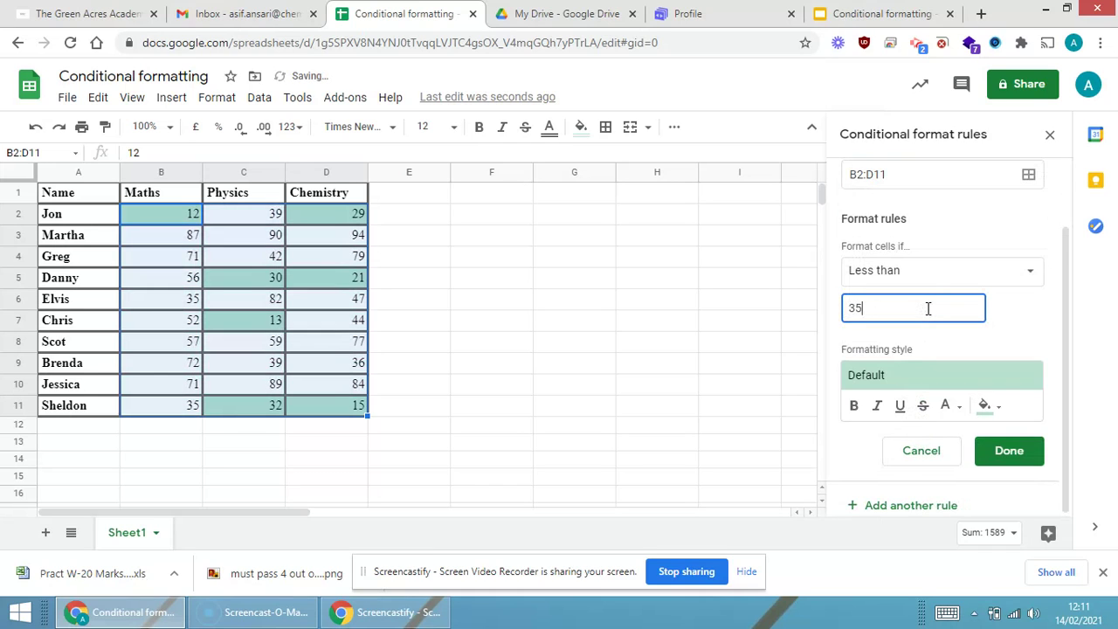
- Try light red as the rule's text colour, and set the text colour back to black
click(984, 406)
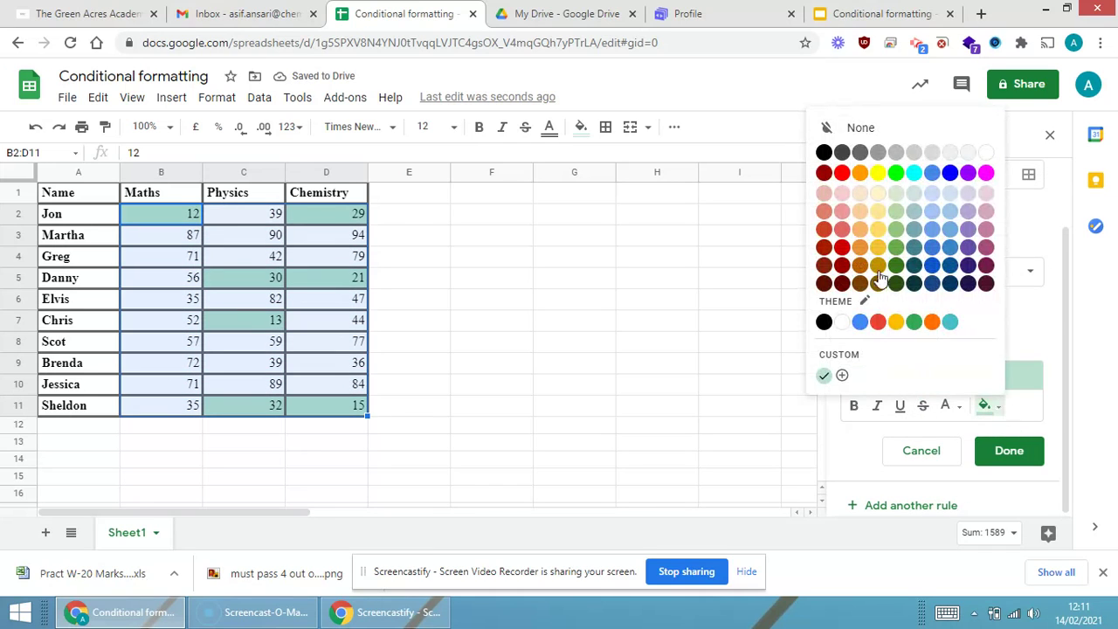
click(945, 405)
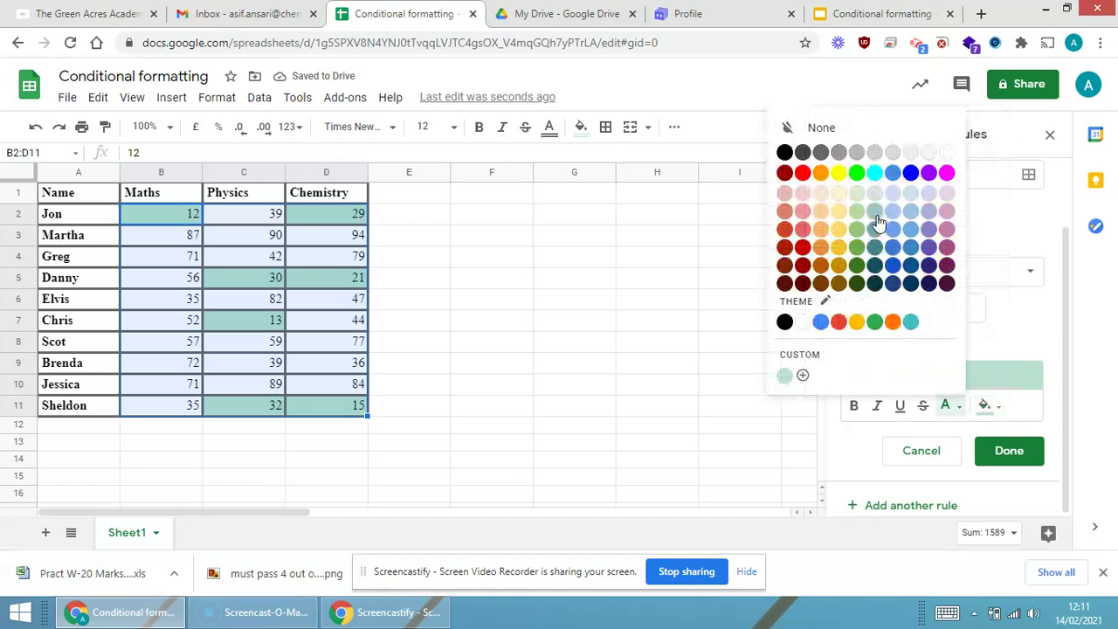
click(802, 212)
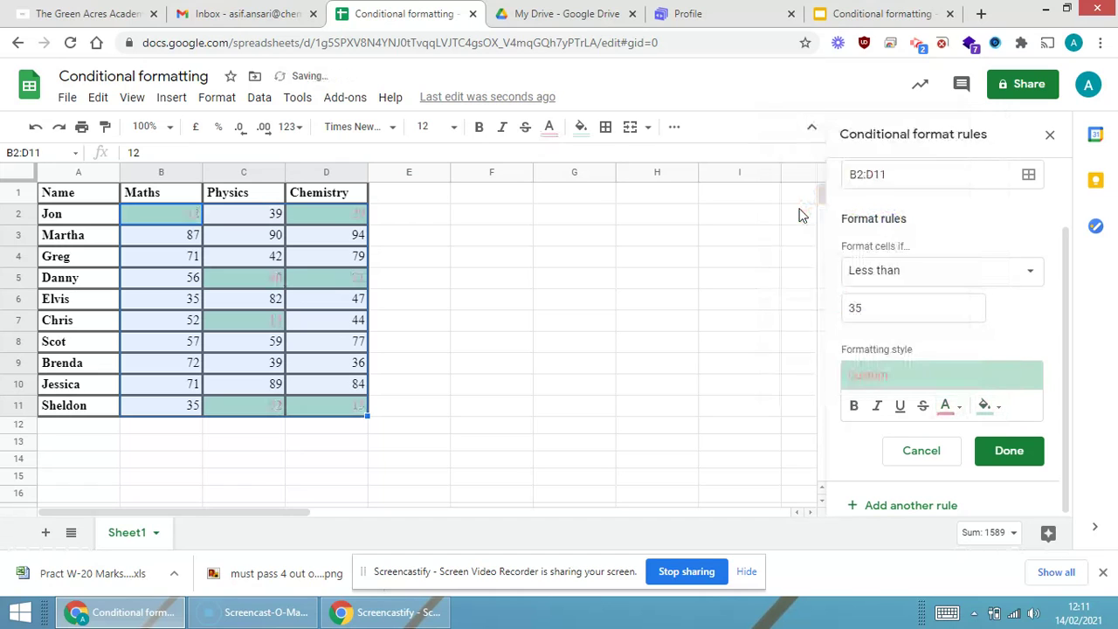
click(960, 411)
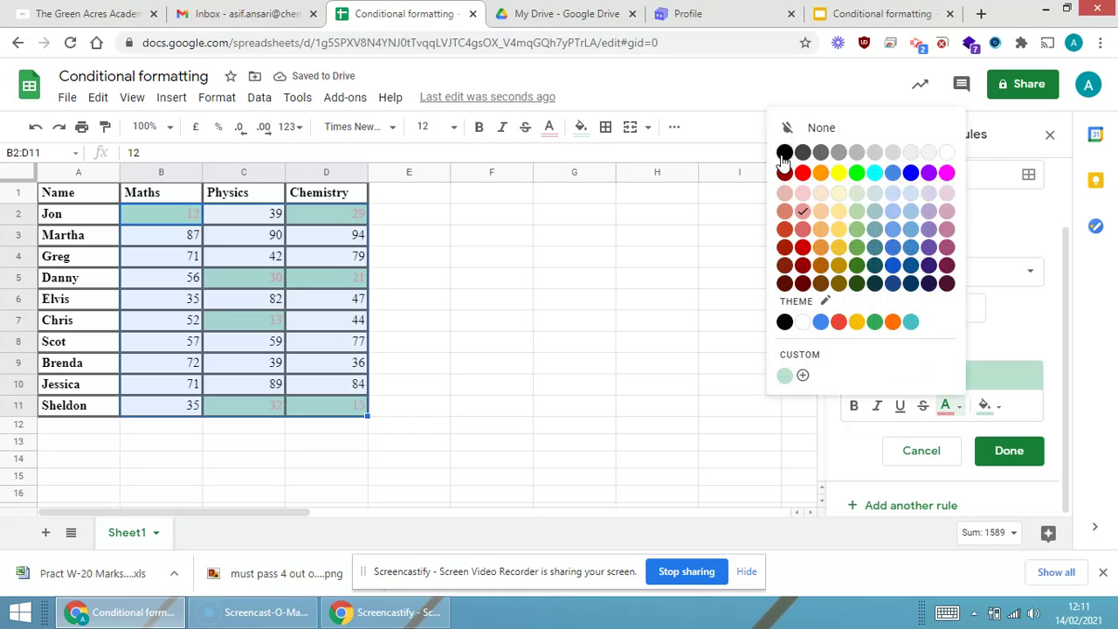
click(785, 152)
- Give the less-than-35 rule a light red fill colour, save it and deselect the range
click(996, 409)
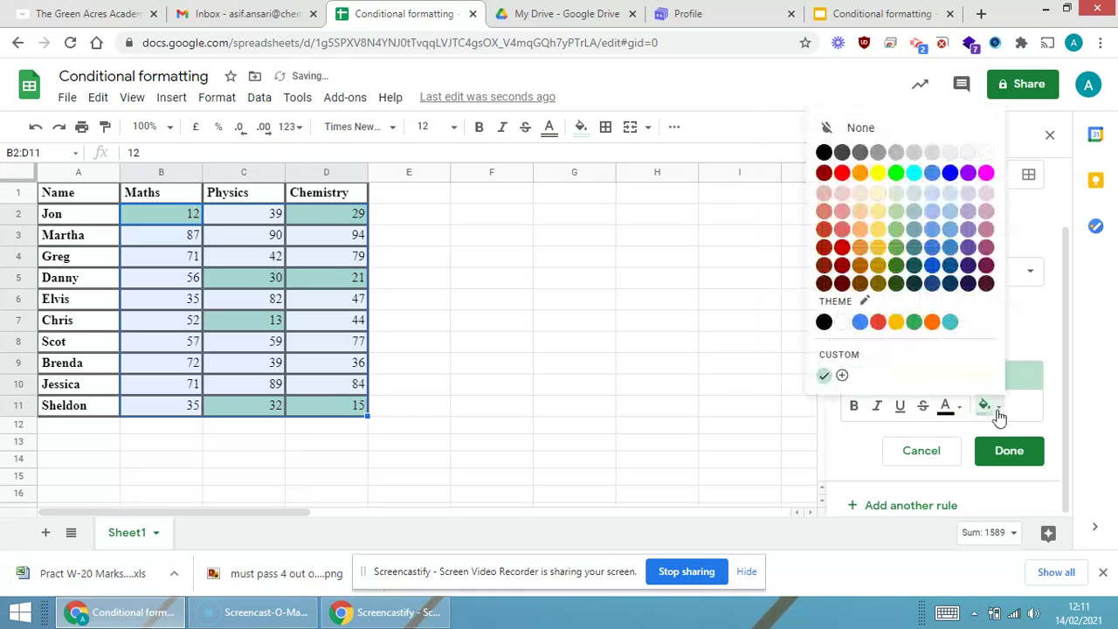
click(843, 211)
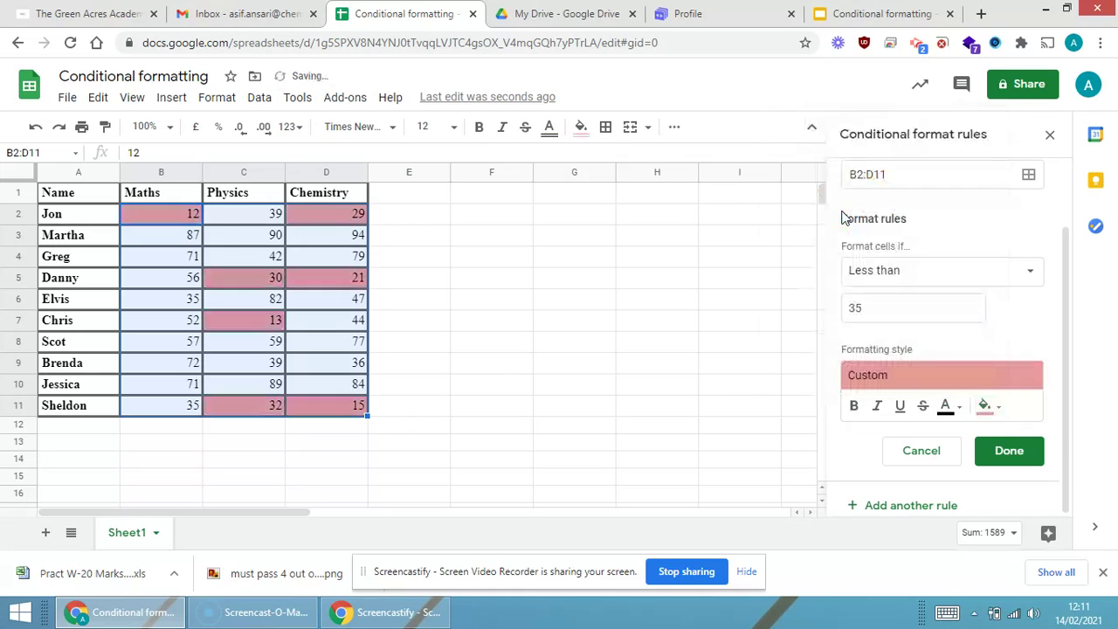
click(1027, 454)
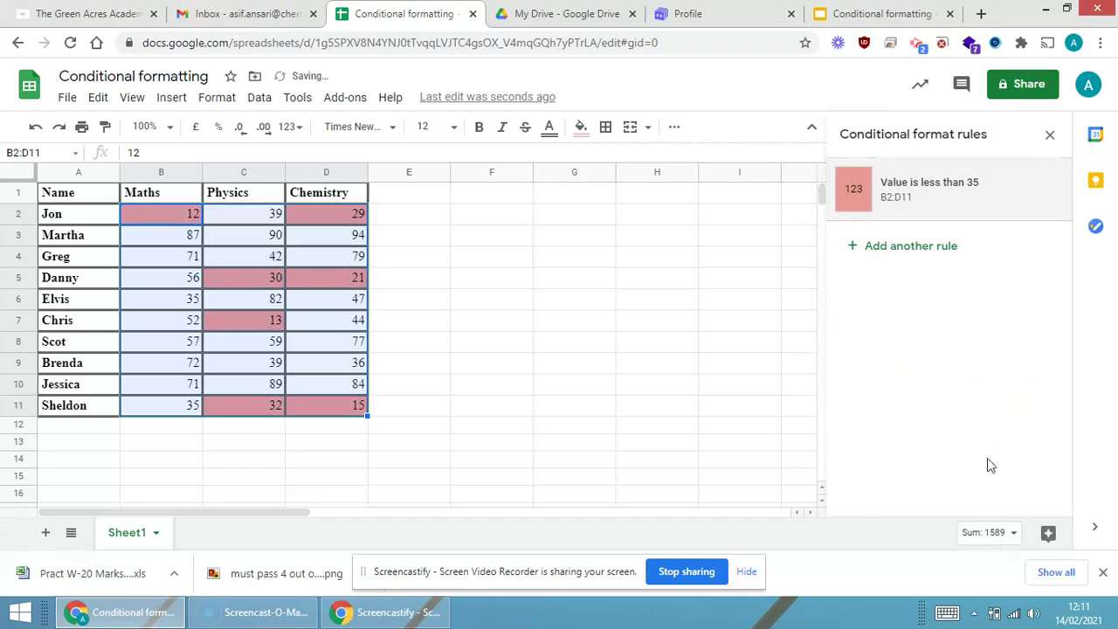
click(687, 367)
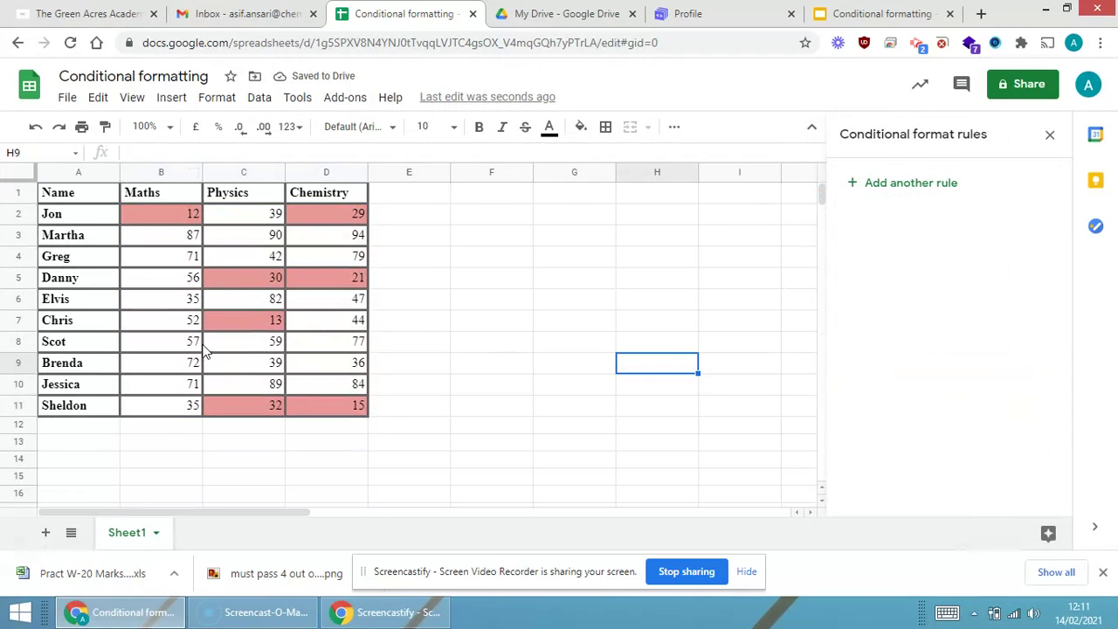
- Switch to the presentation to view the "Applying the rules" slide, and return to the spreadsheet
click(880, 14)
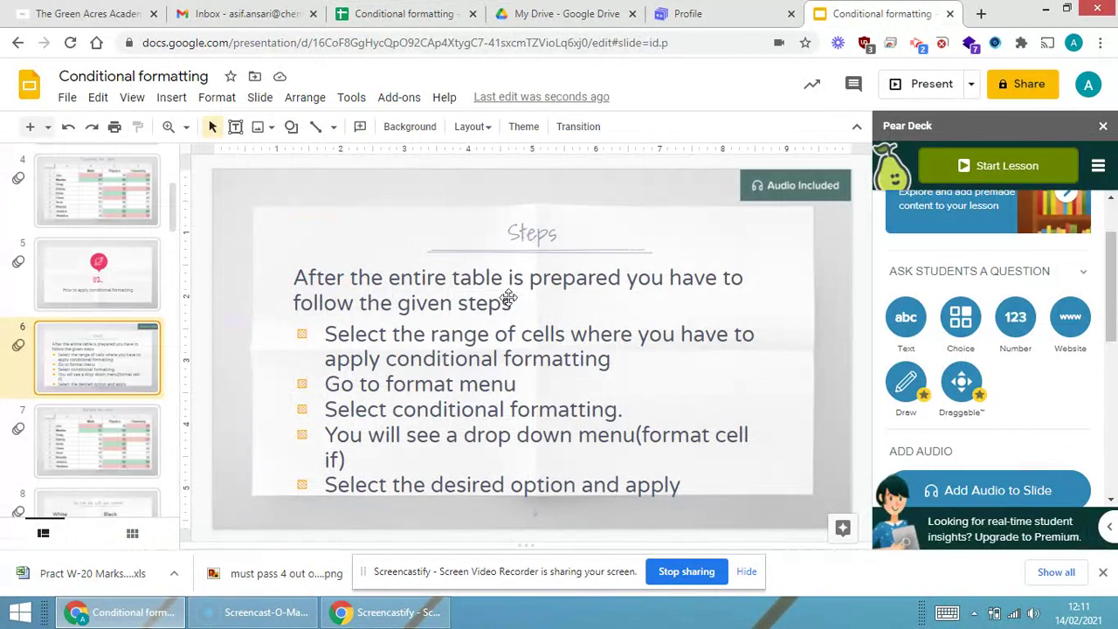
click(89, 450)
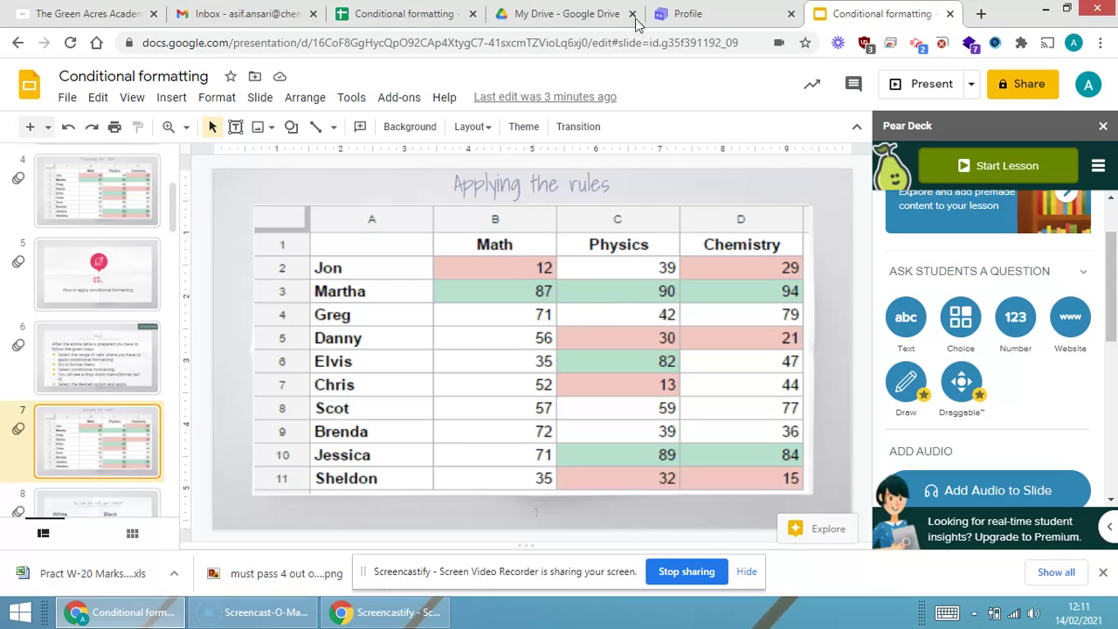
click(381, 7)
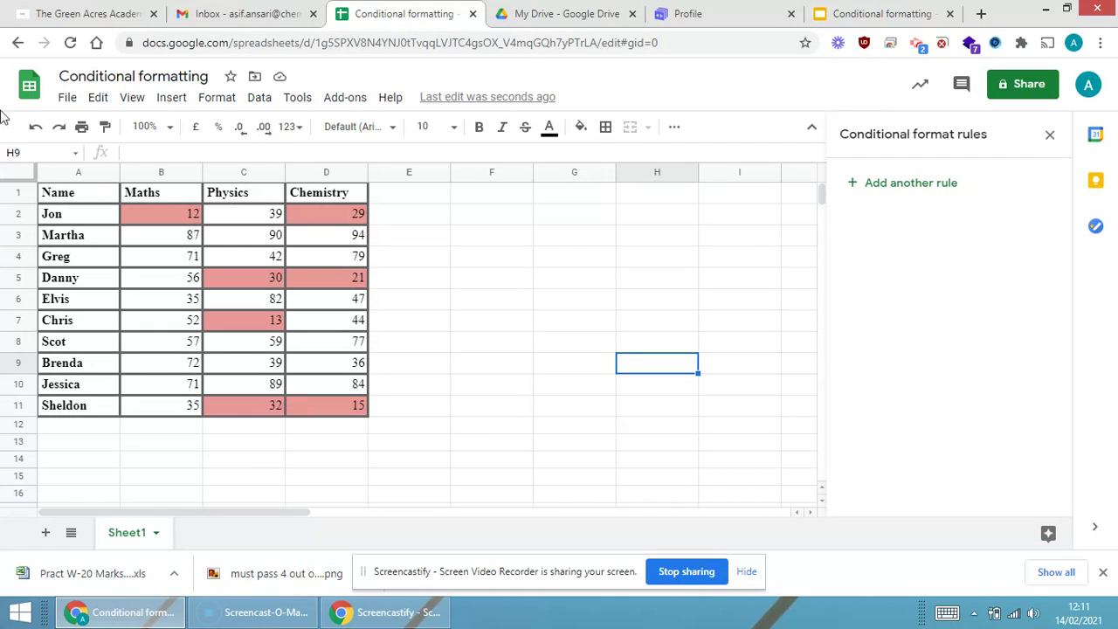
- Start another conditional formatting rule and set its range to B2:D11, covering the marks of all three subjects
click(217, 97)
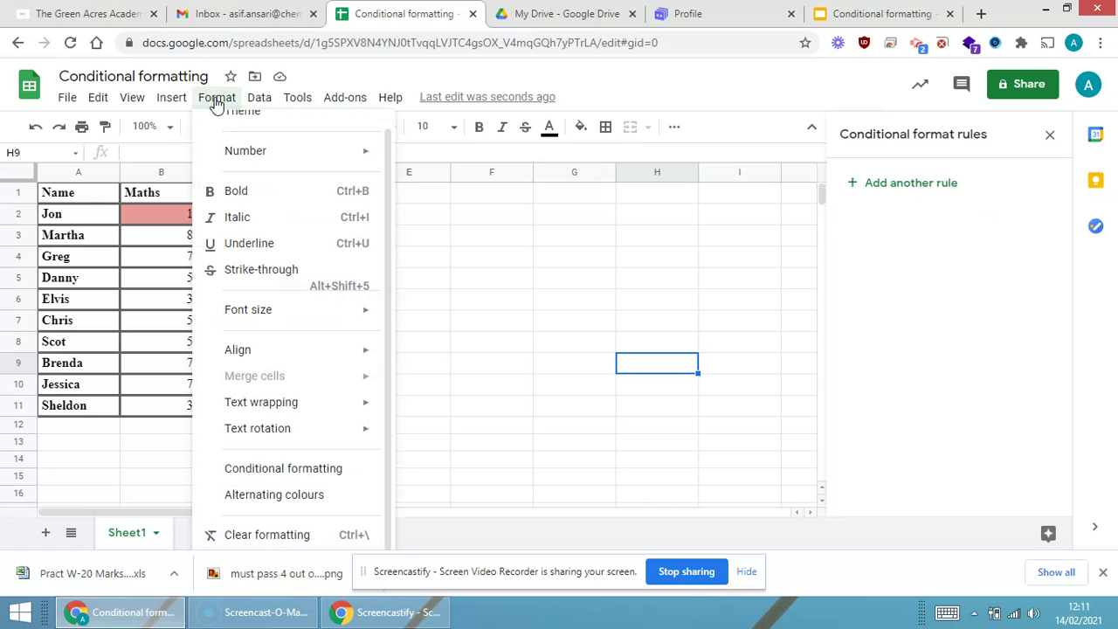
click(292, 469)
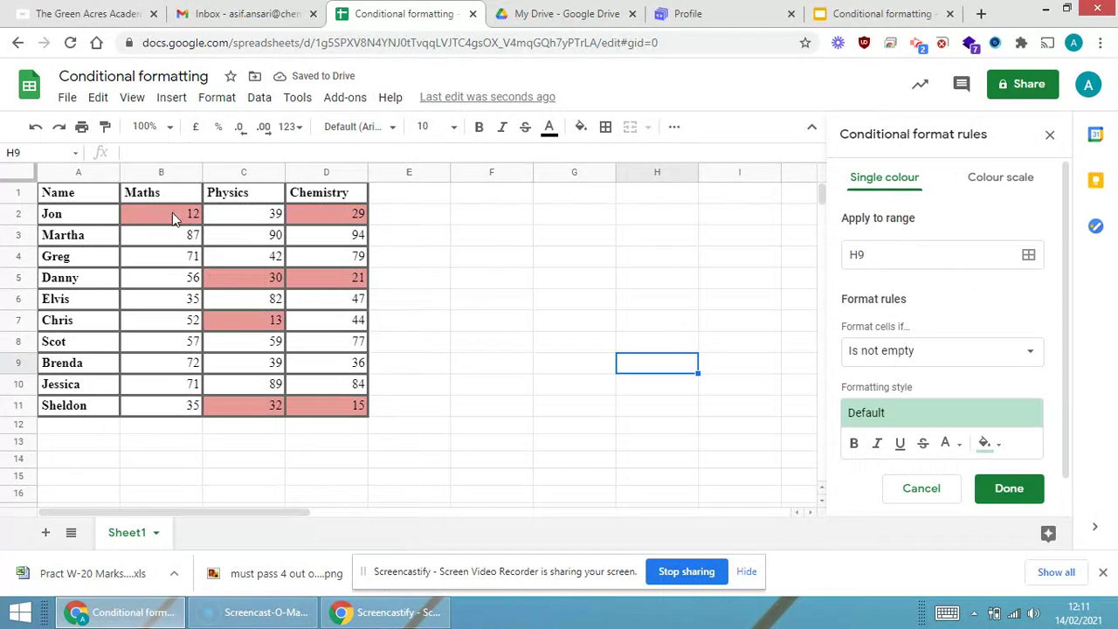
drag(175, 214, 343, 413)
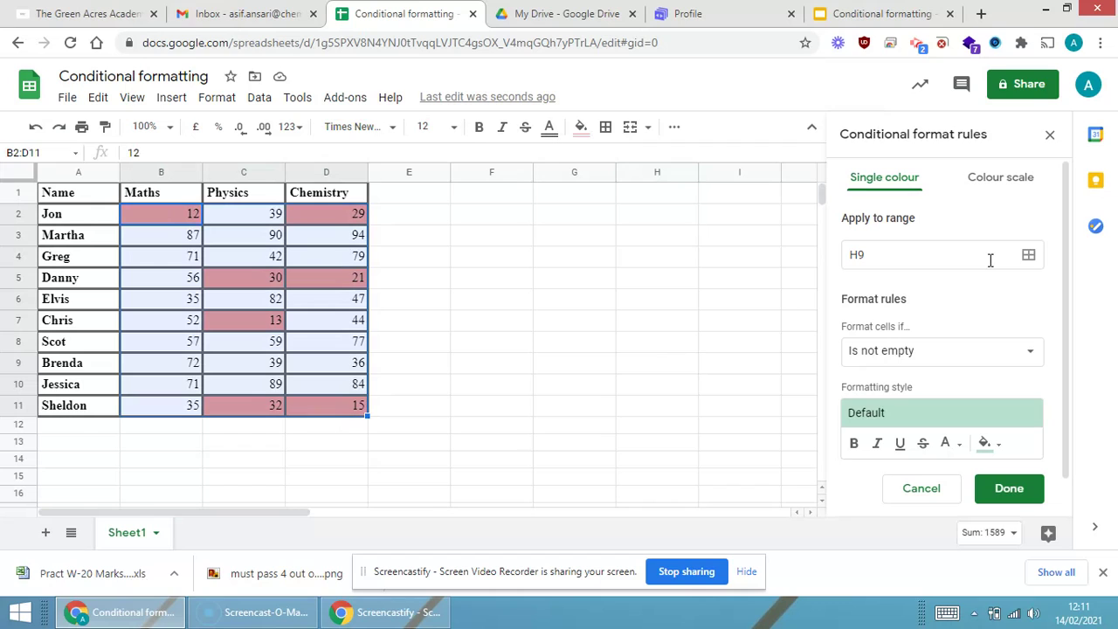
click(1028, 254)
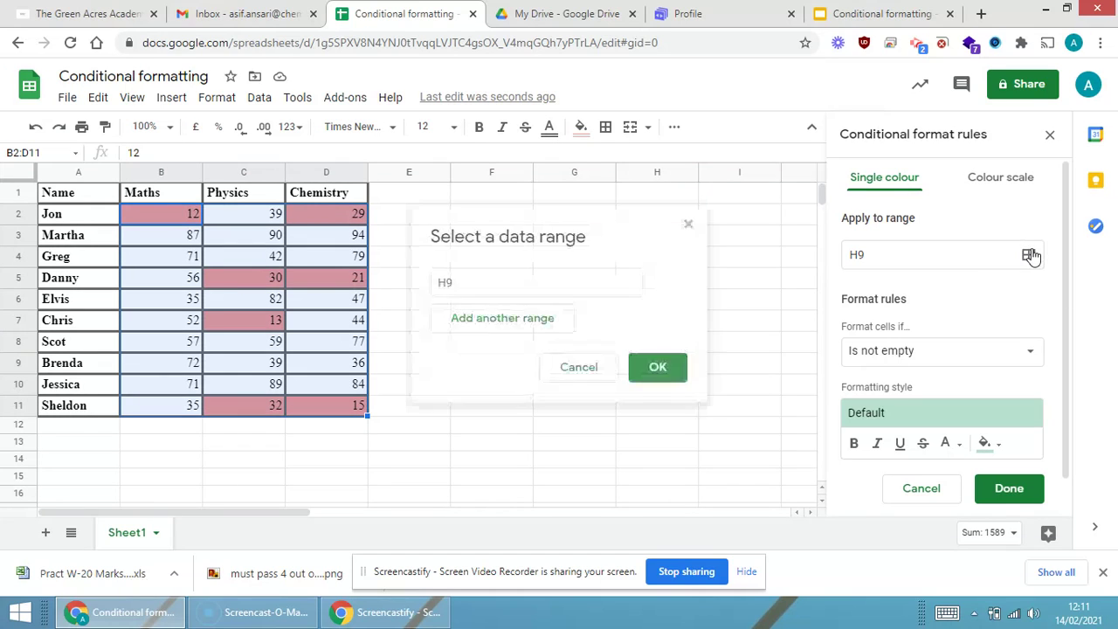
click(492, 287)
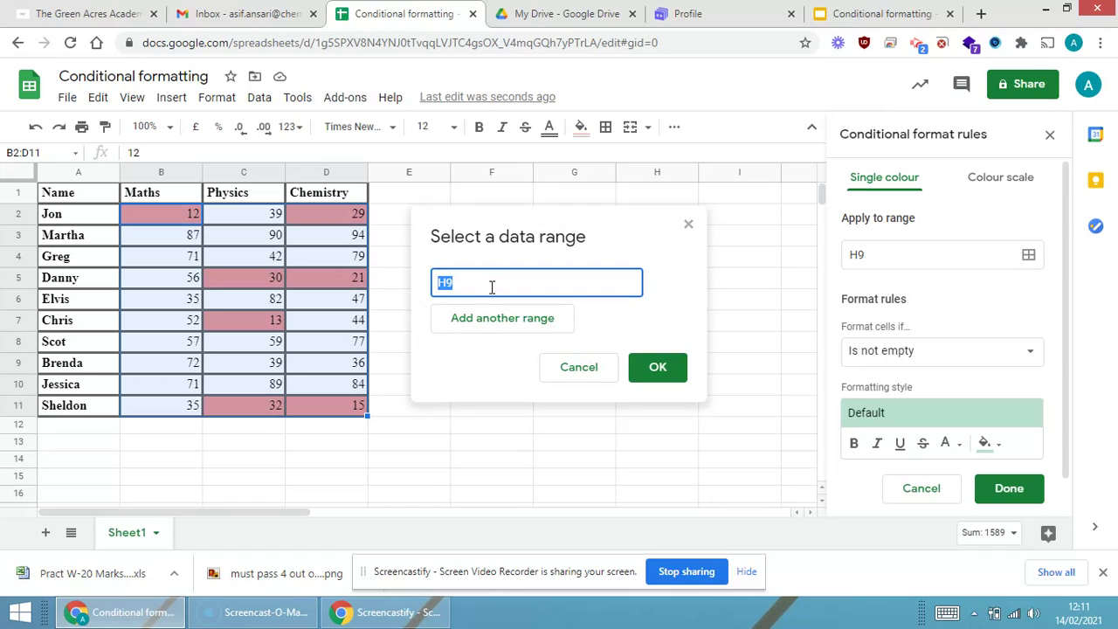
text(b2:d11)
click(657, 373)
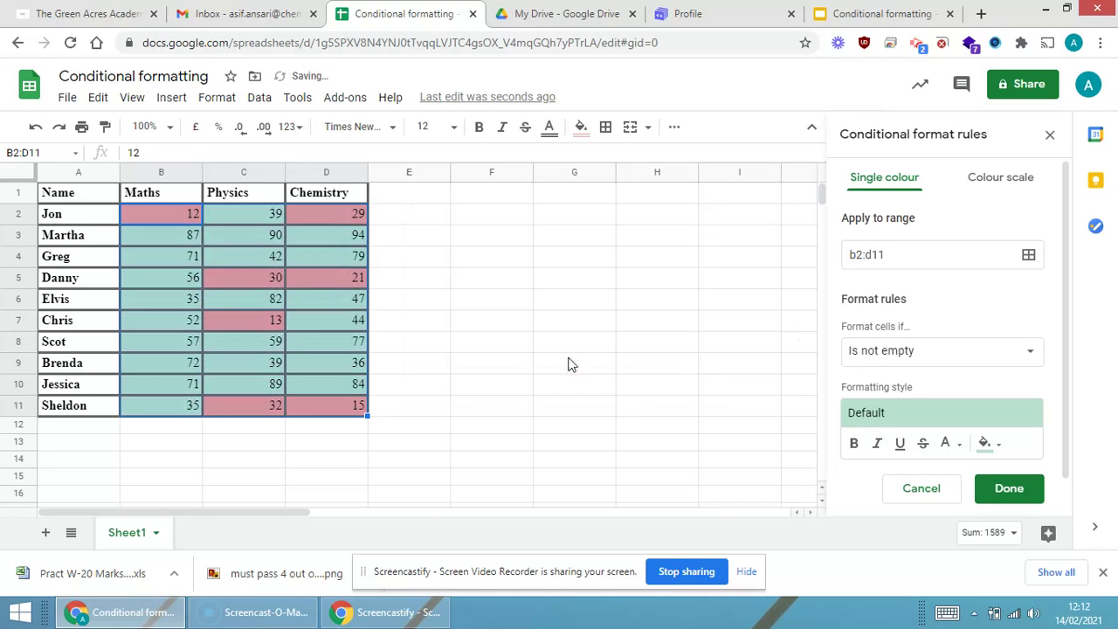
- Set the rule's condition to greater than 80 with the default green style, save it and close the conditional formatting rules
click(948, 352)
scroll(949, 361, down, 5)
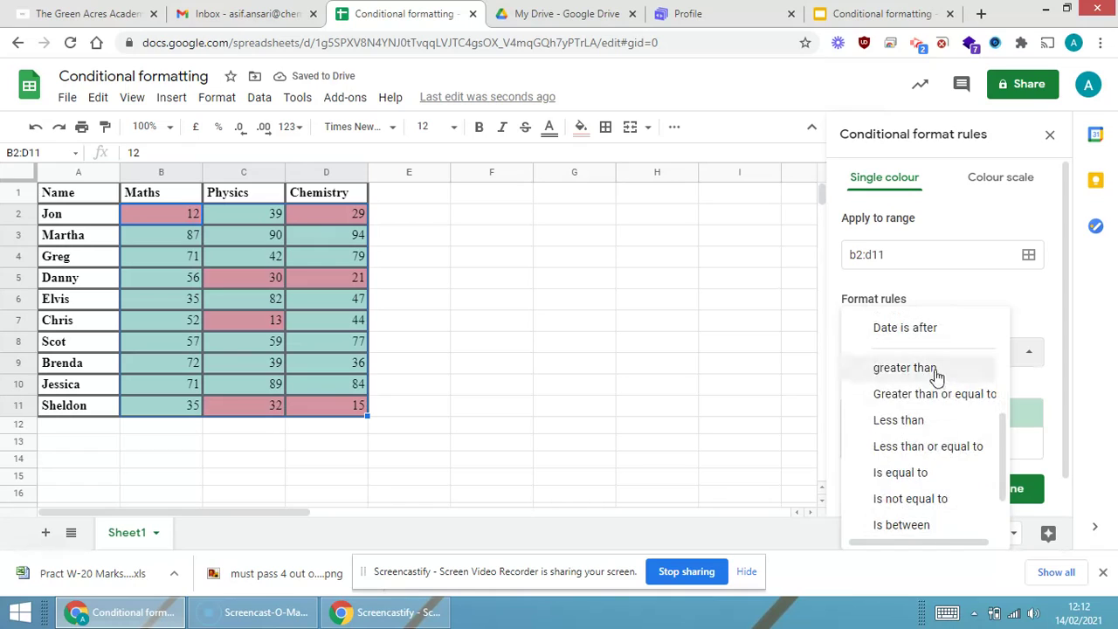
click(936, 372)
click(897, 387)
text(80)
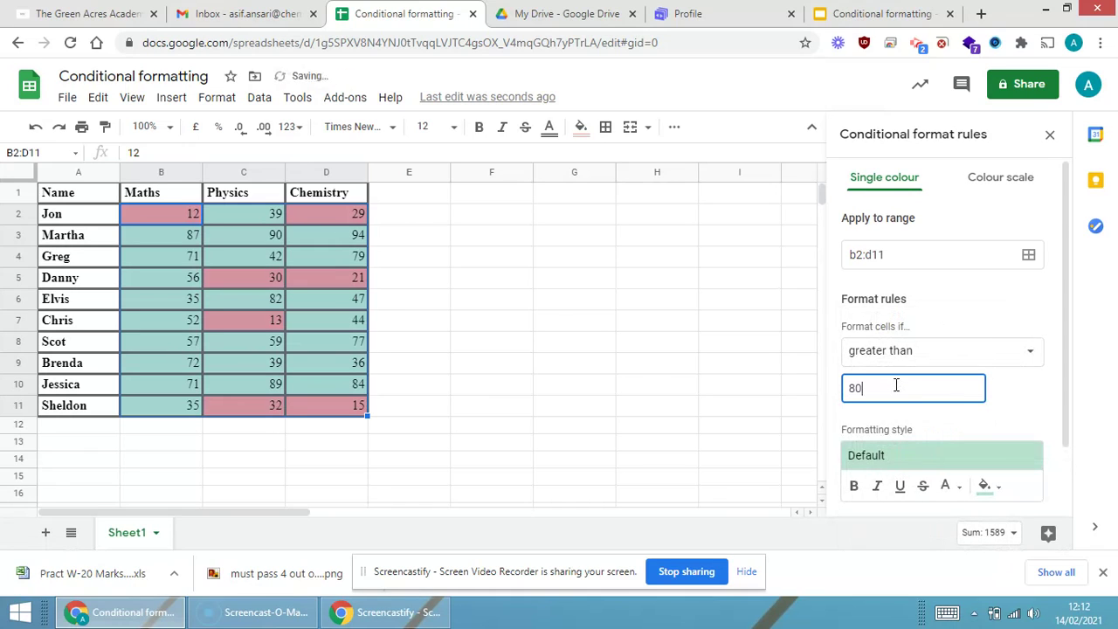
scroll(987, 397, down, 2)
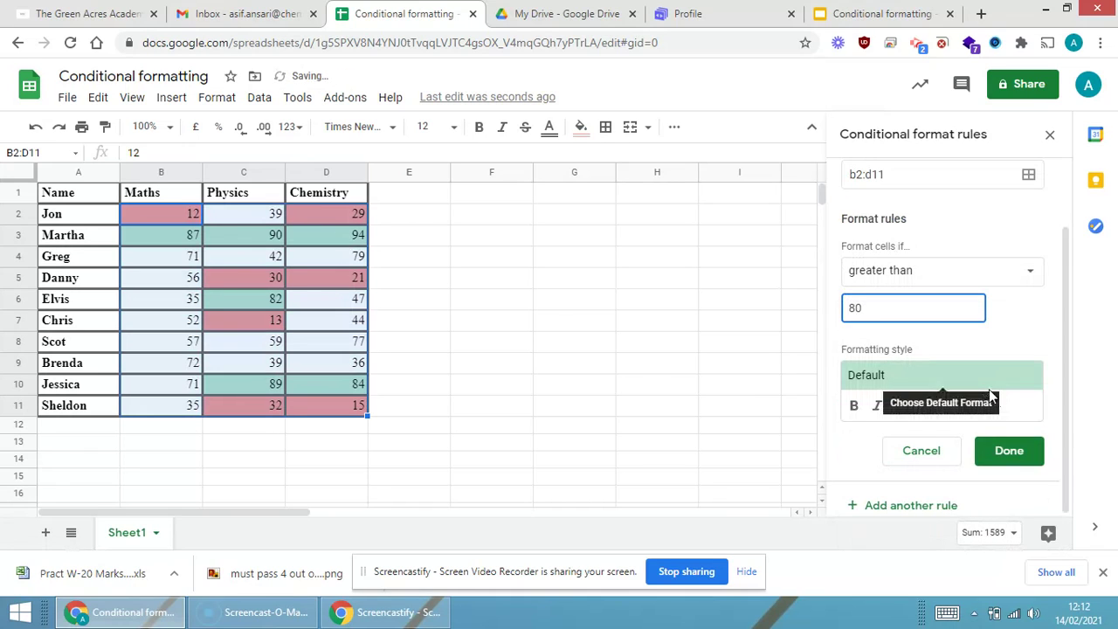
click(1009, 451)
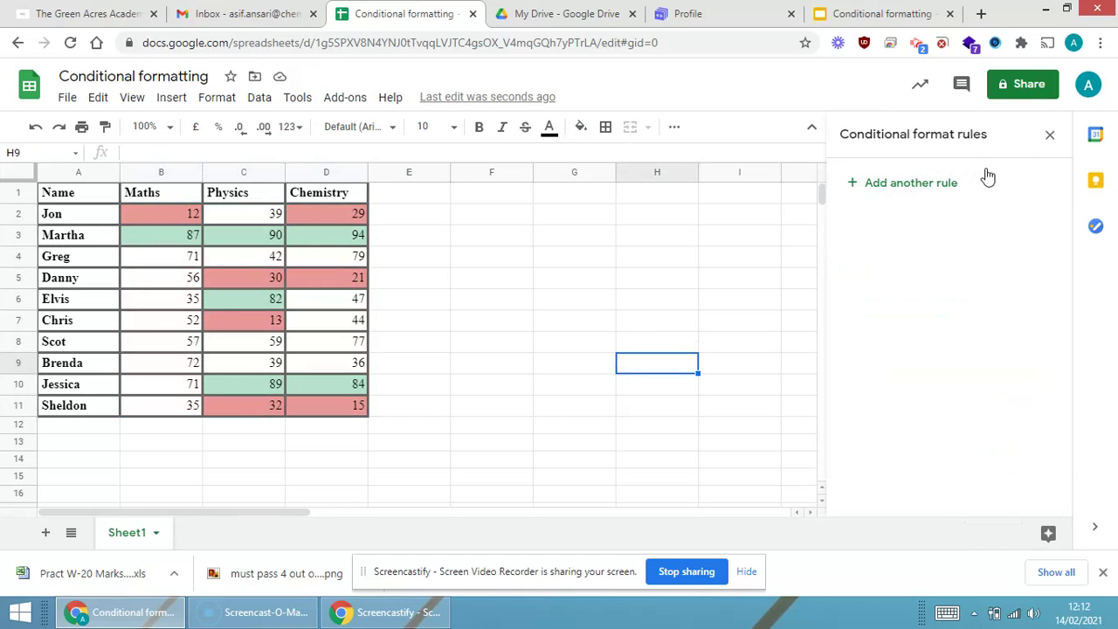
click(1049, 137)
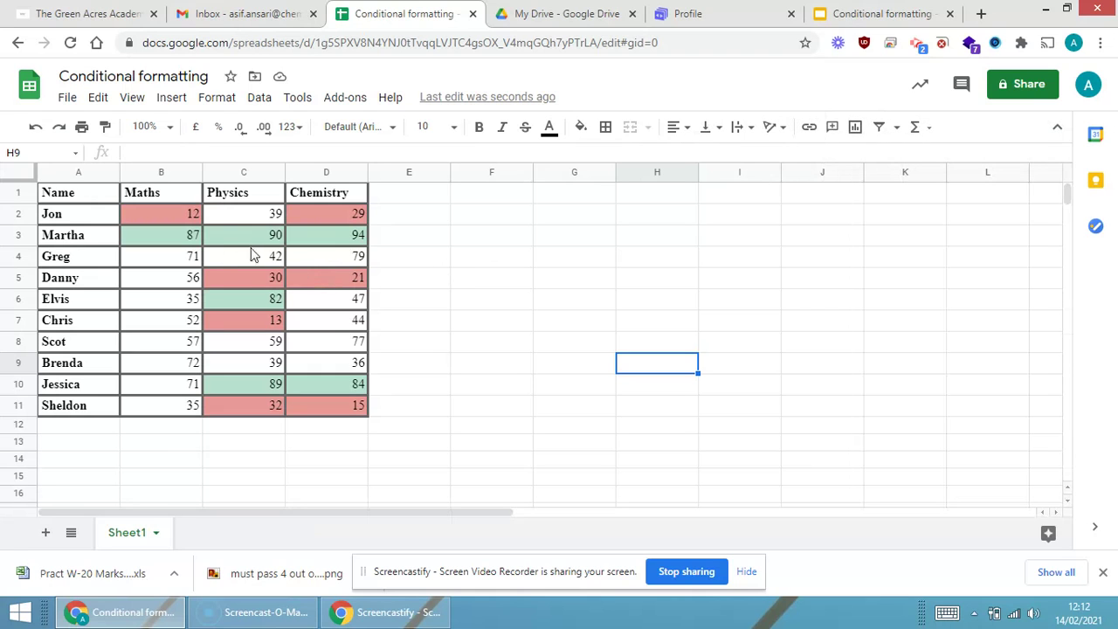
- Reopen the conditional formatting rules for B2:D11, delete the greater-than-80 and less-than-35 rules, and close the rules
drag(161, 213, 356, 419)
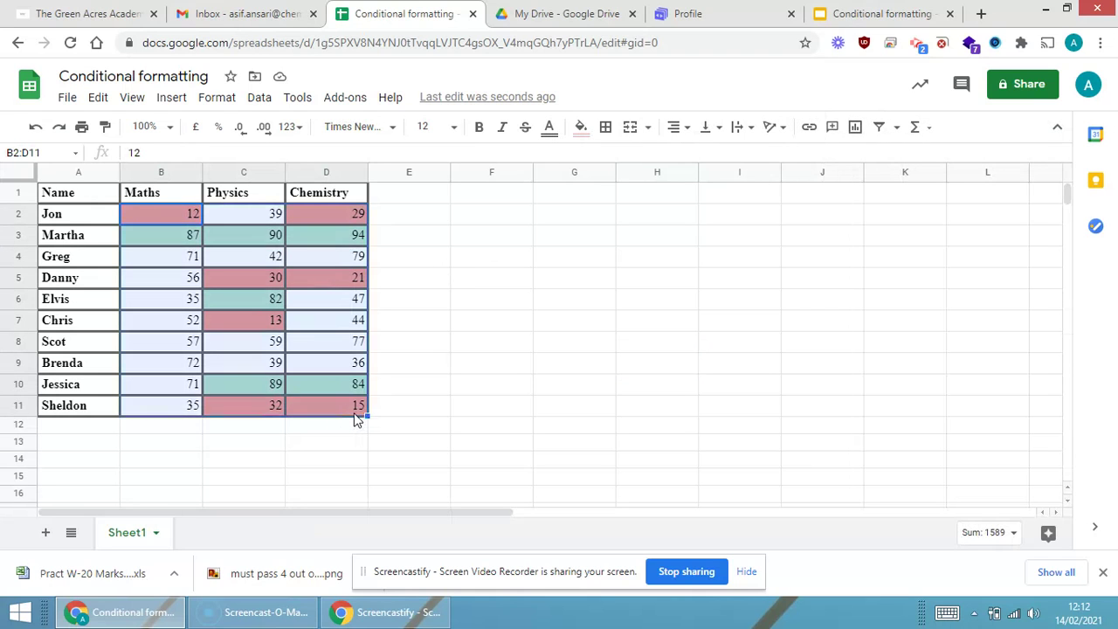
click(214, 98)
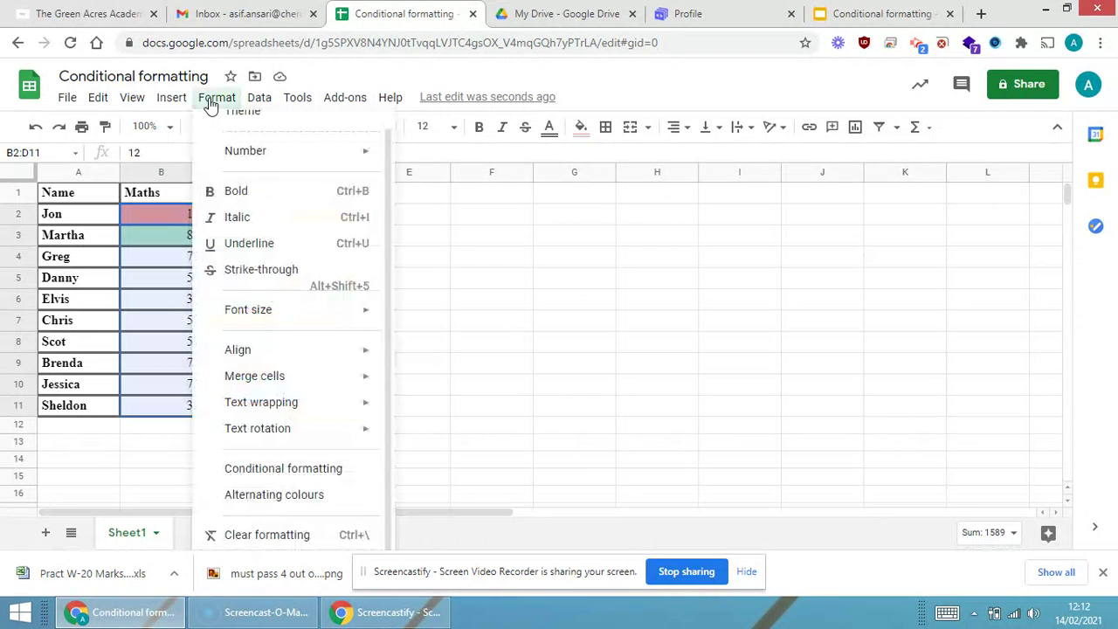
click(321, 470)
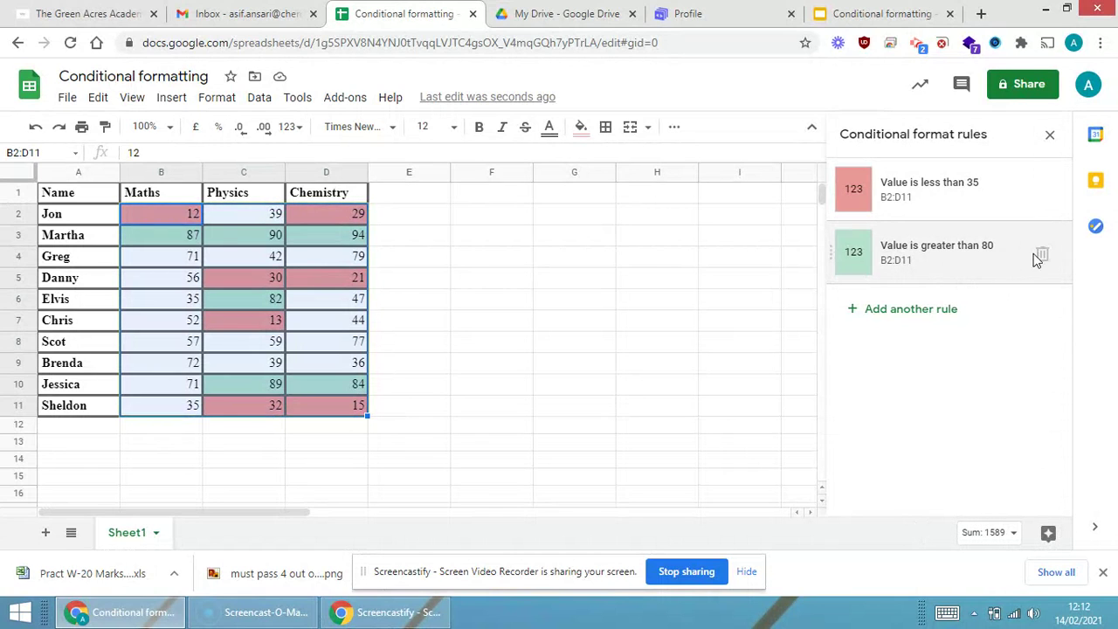
click(1042, 256)
click(1043, 193)
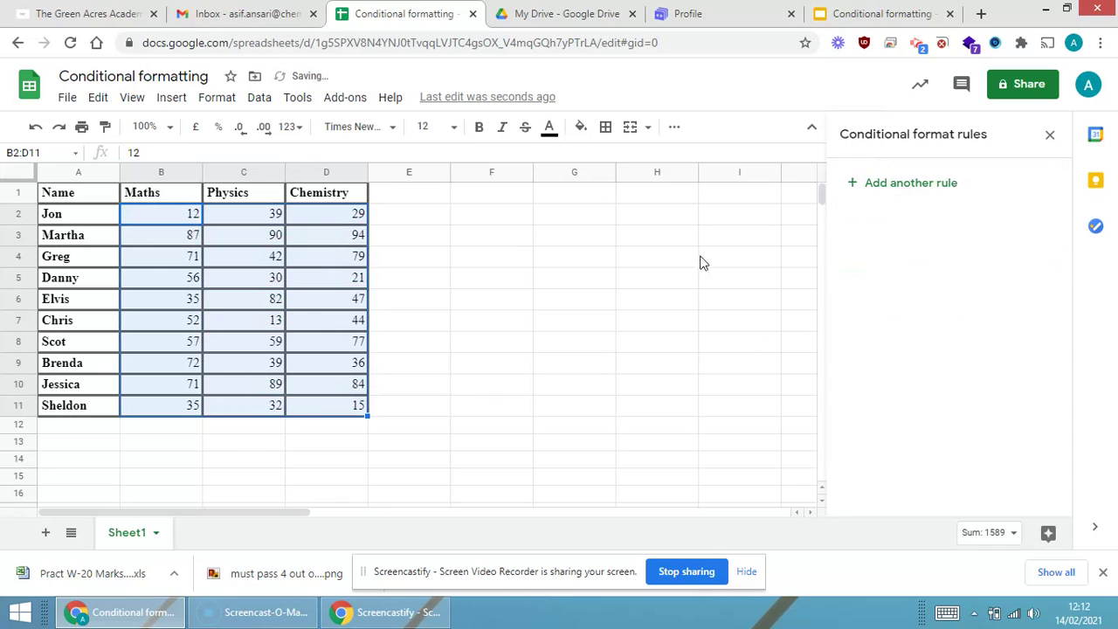
click(1050, 134)
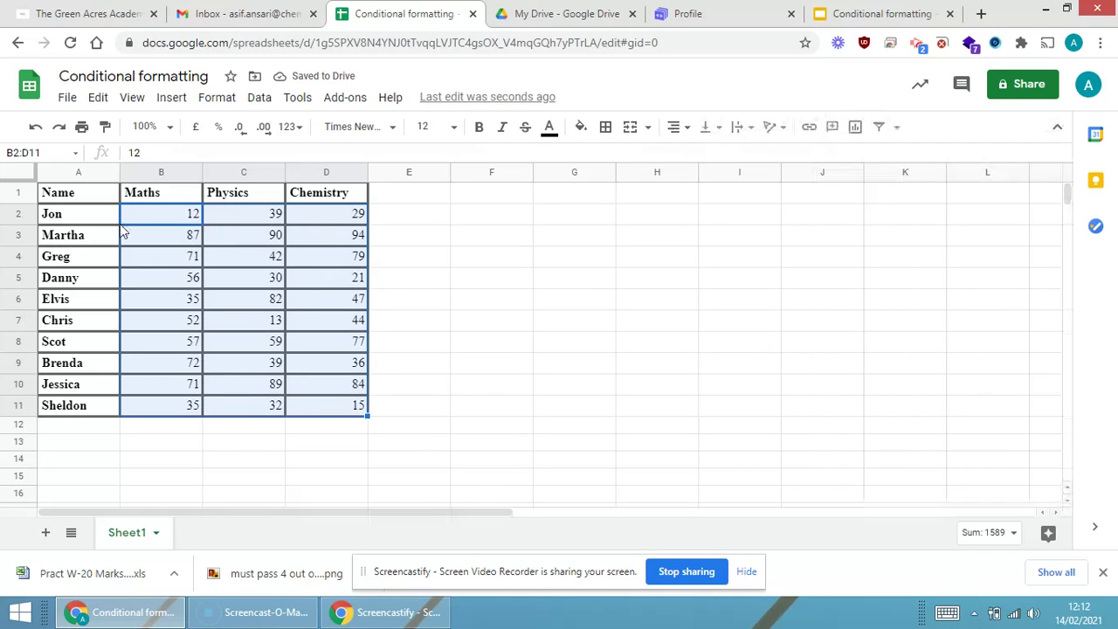
- Start a conditional formatting rule for the marks in B2:D12 with the condition less than 35
click(208, 237)
drag(181, 220, 346, 425)
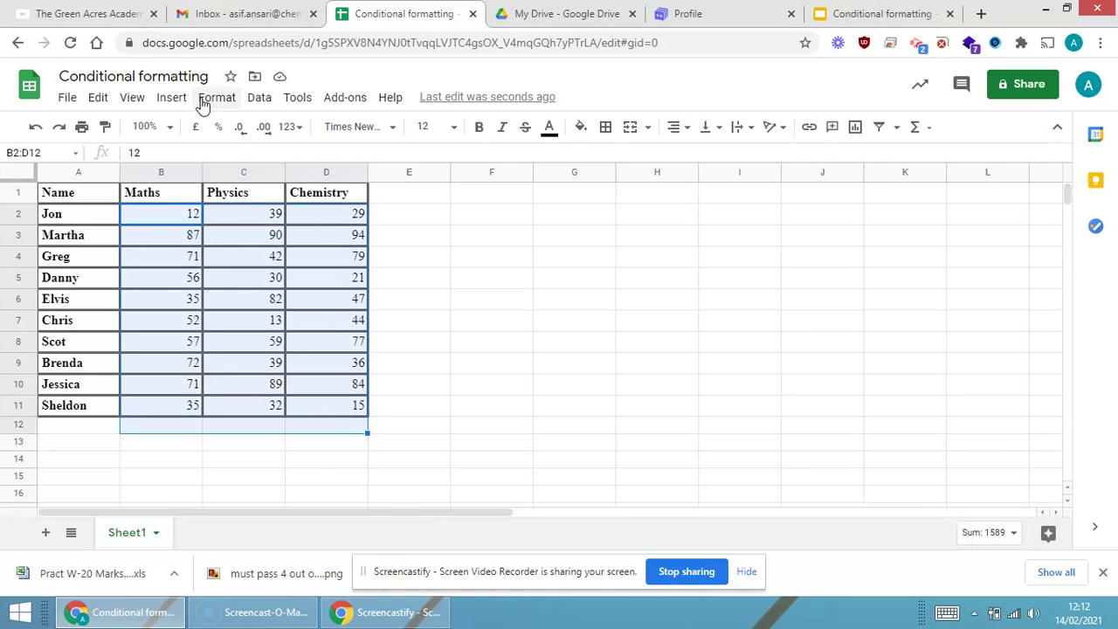
click(214, 98)
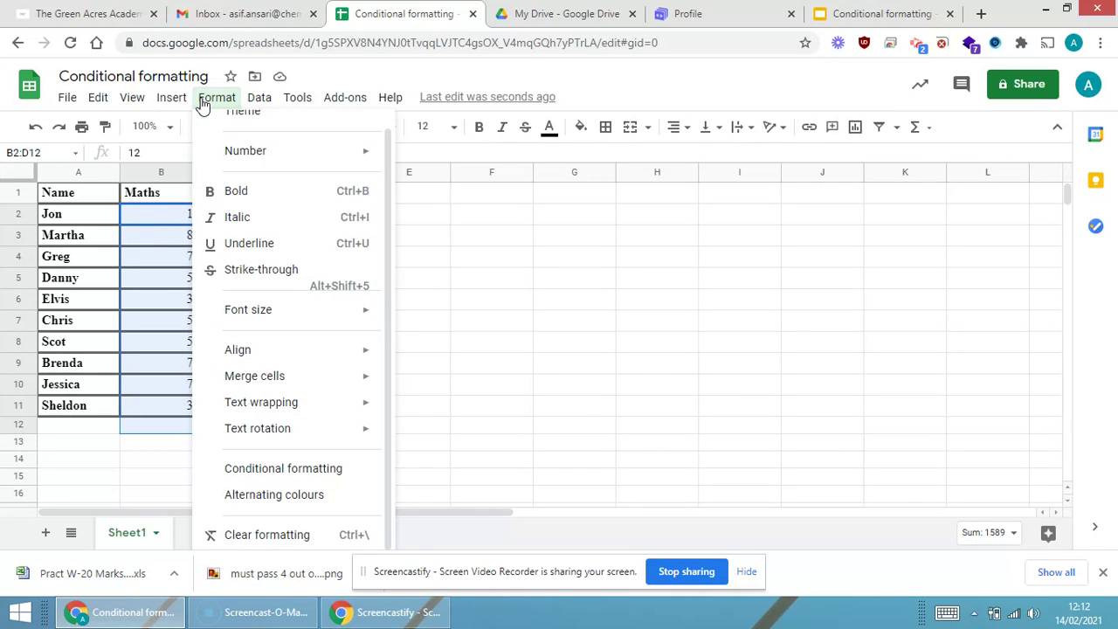
click(277, 477)
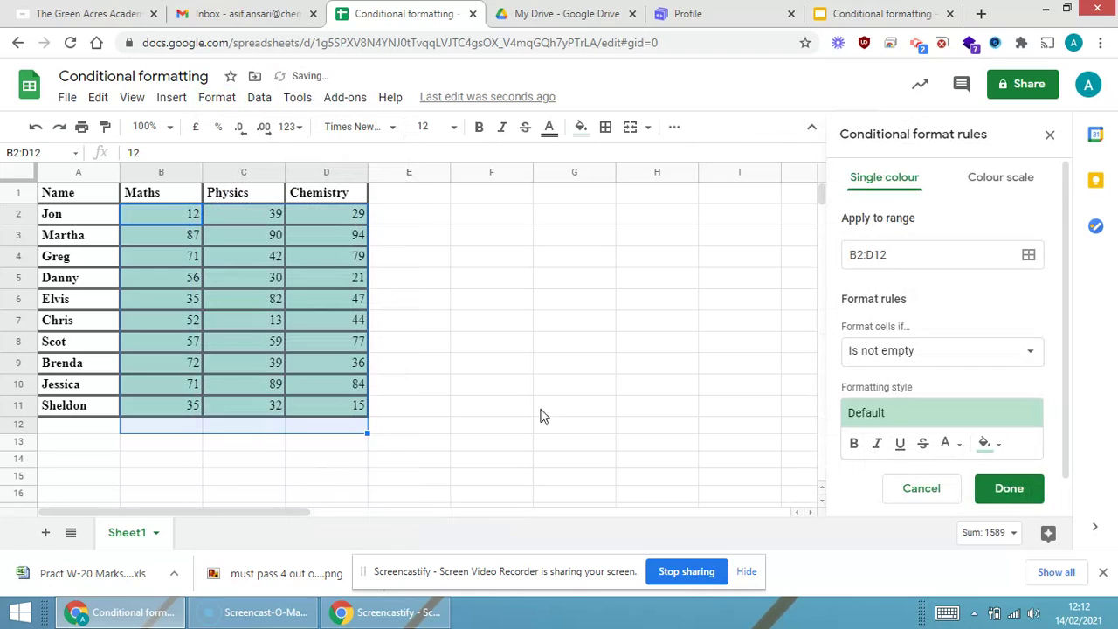
click(930, 357)
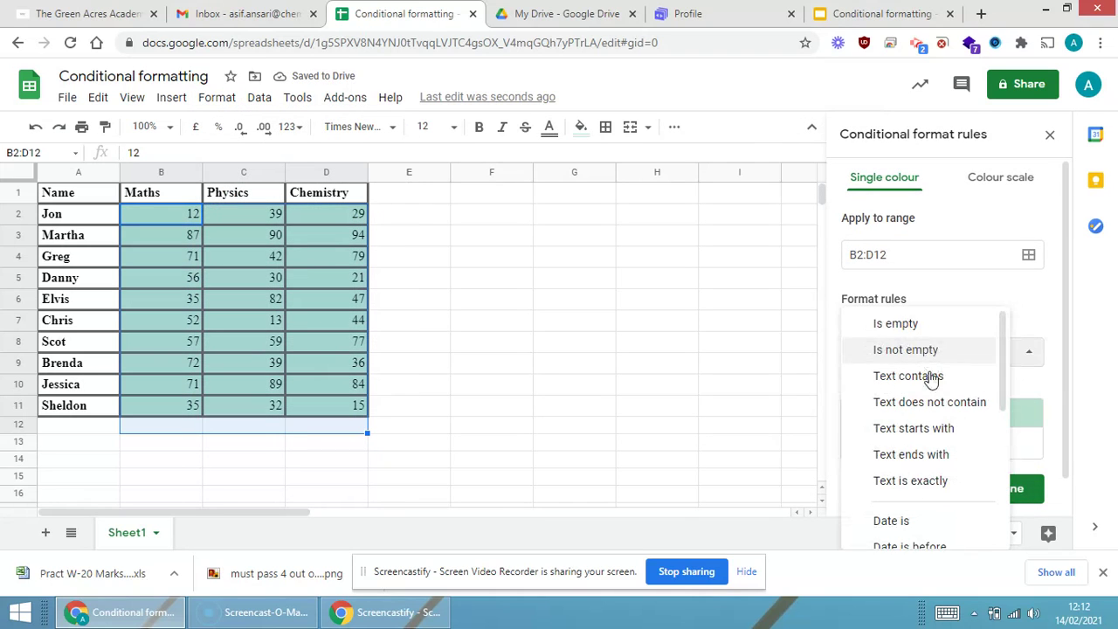
scroll(933, 378, down, 5)
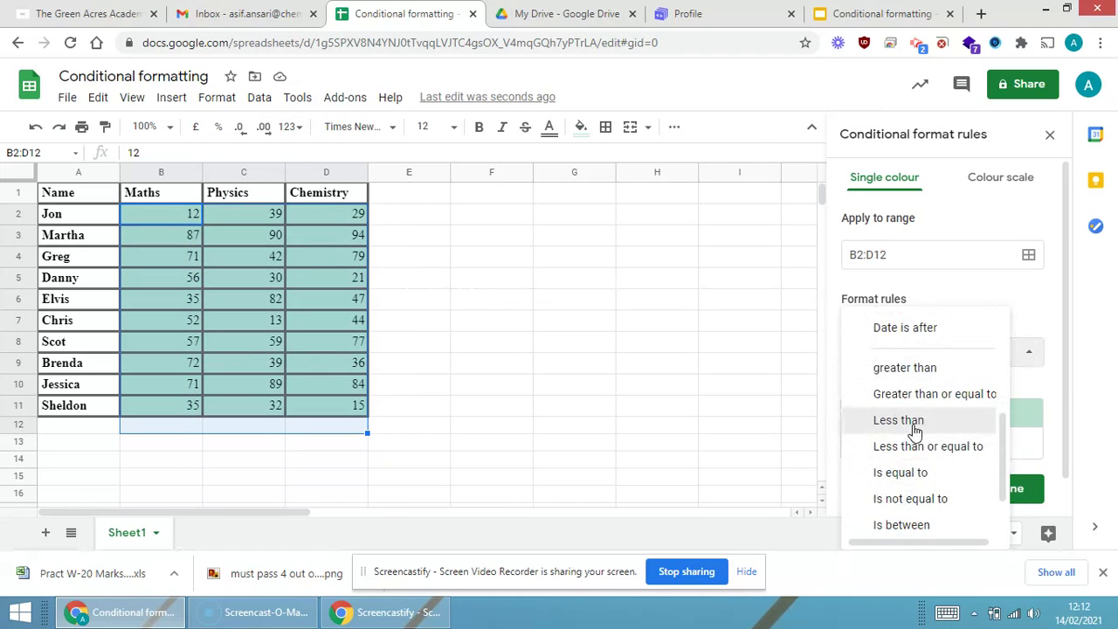
click(908, 420)
click(898, 387)
text(35)
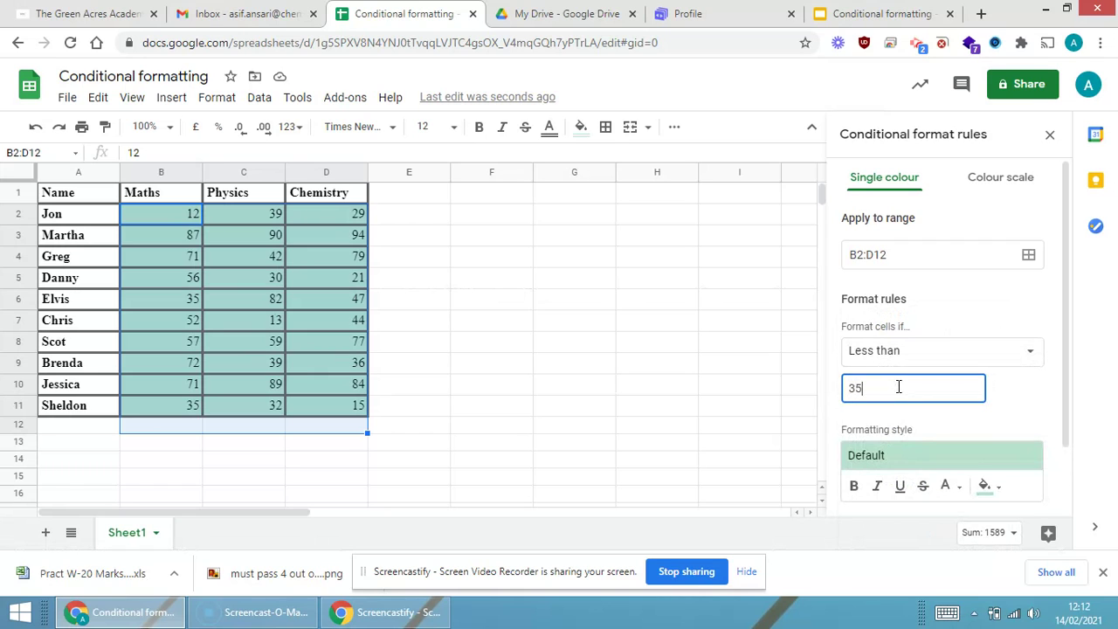
- Set the less-than-35 rule's fill colour to light red and save the rule
scroll(978, 419, down, 1)
click(1003, 410)
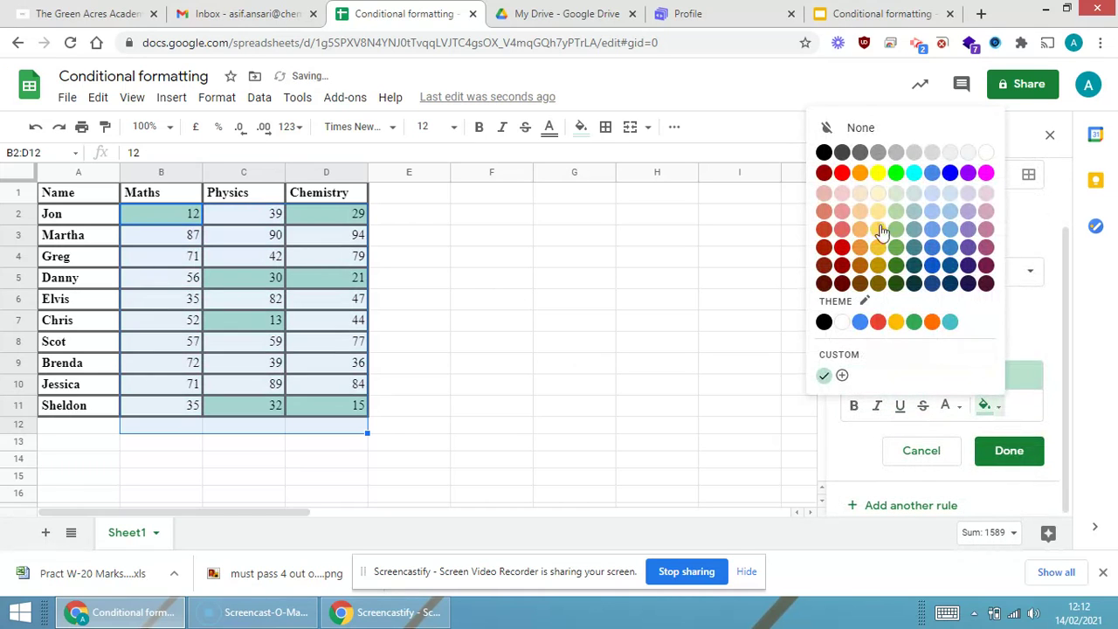
click(843, 214)
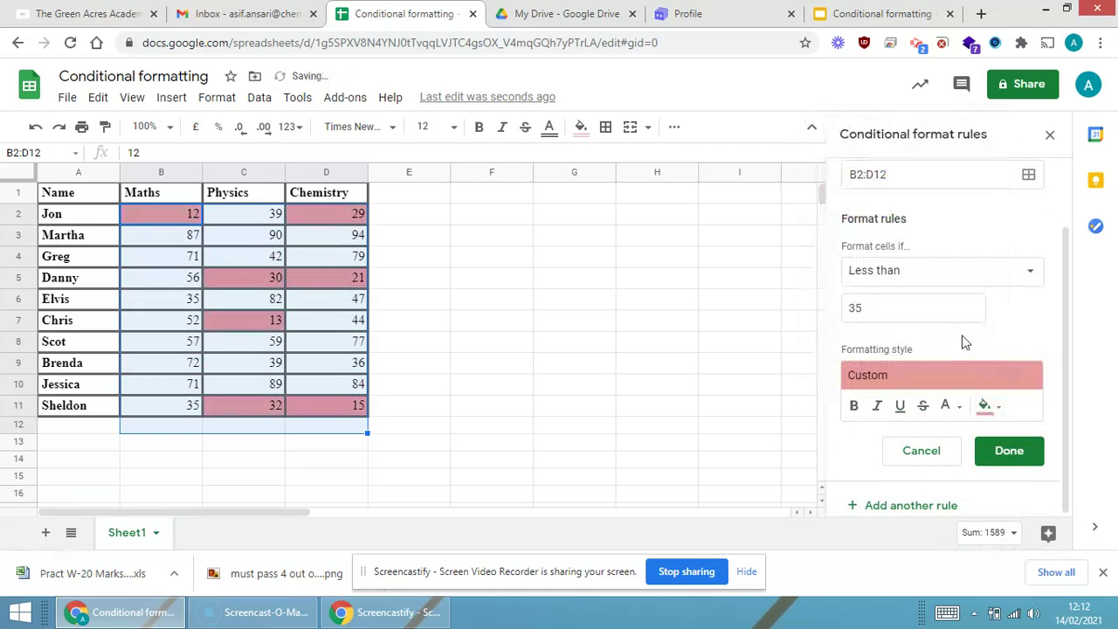
click(1011, 454)
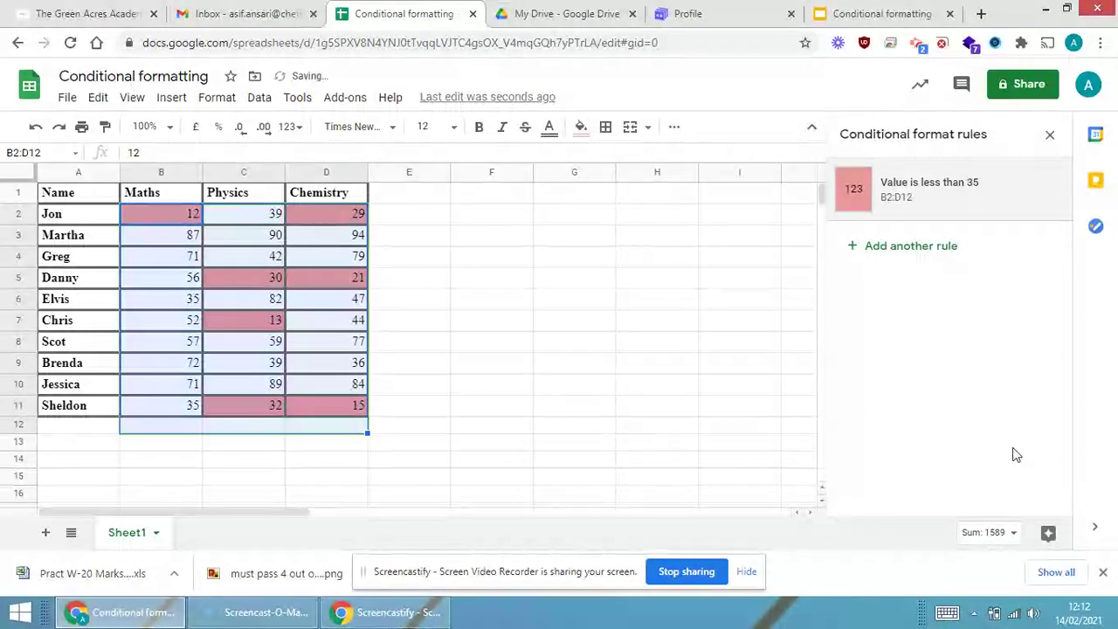
- Add another conditional formatting rule for B2:D12 with the condition greater than 80
click(892, 249)
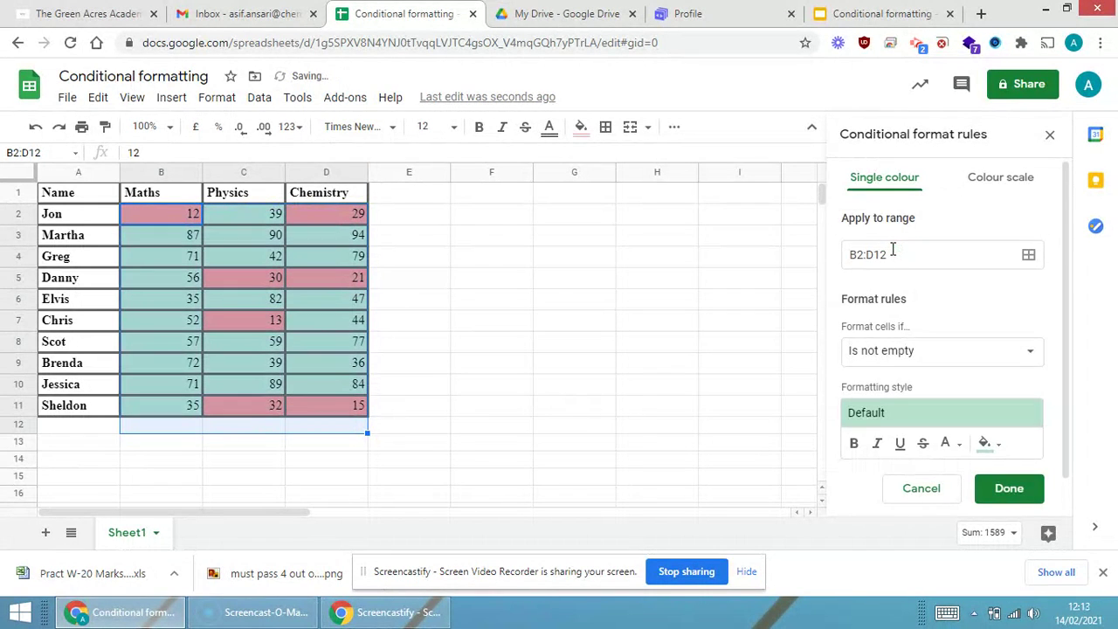
click(963, 353)
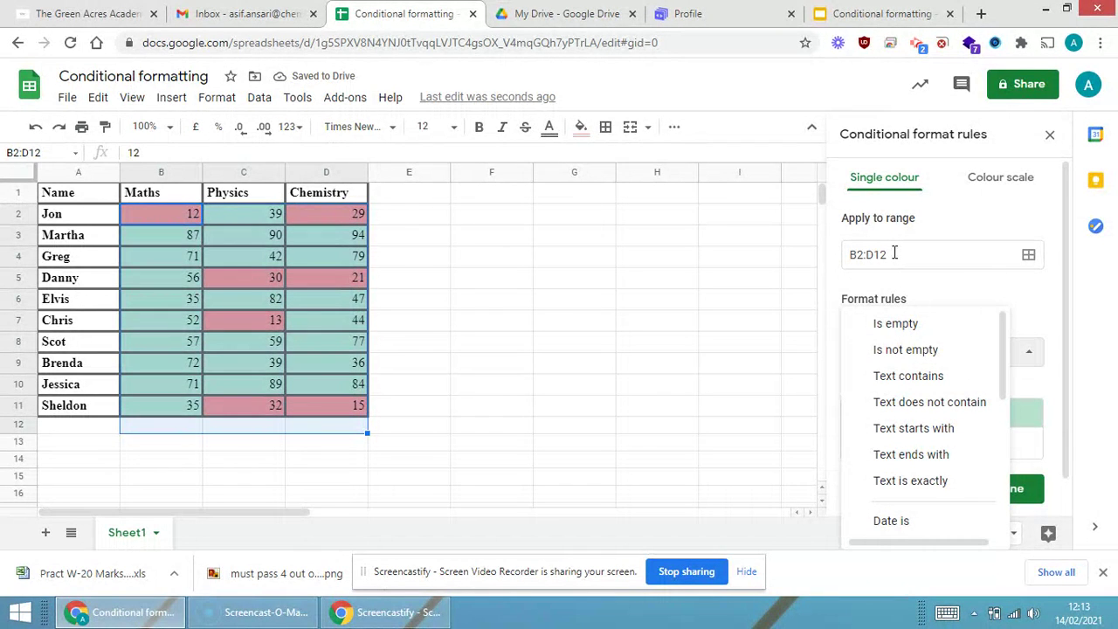
scroll(895, 516, down, 2)
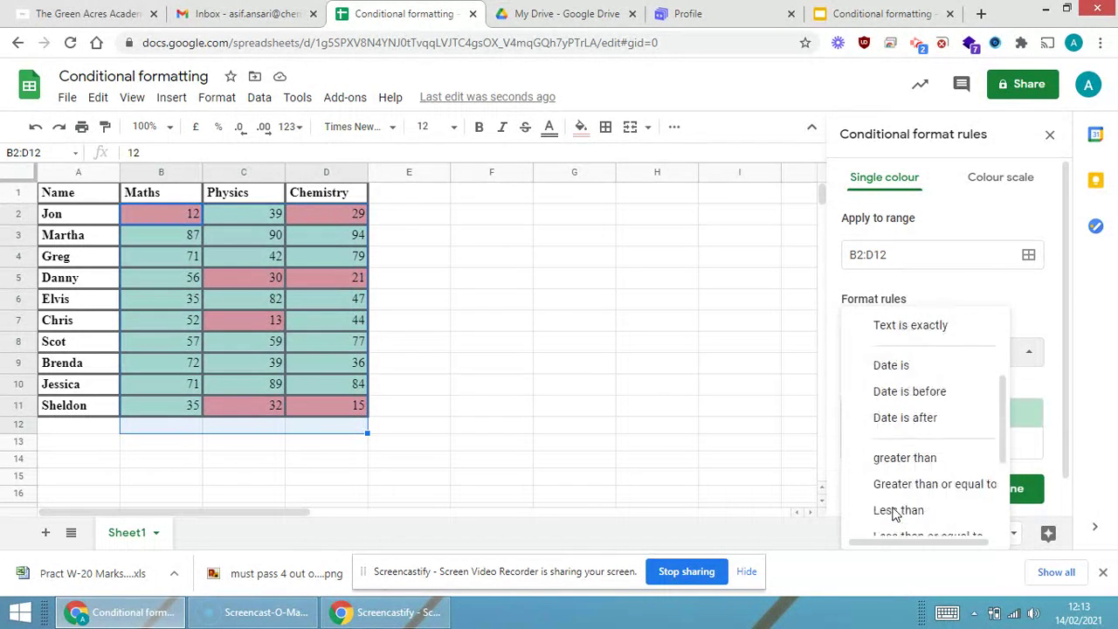
scroll(909, 500, down, 2)
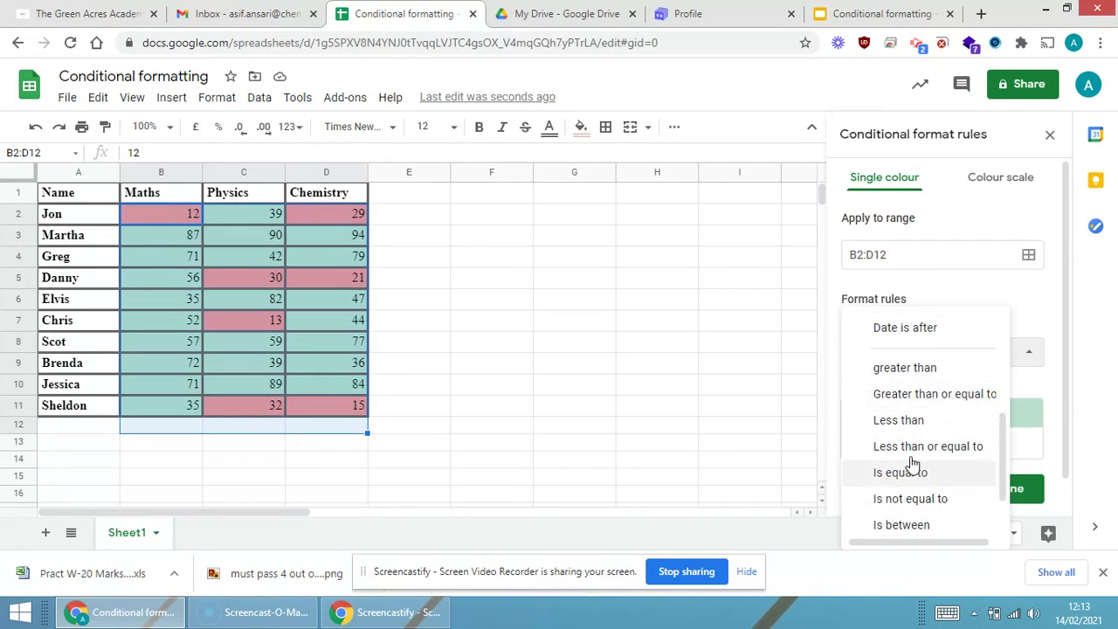
click(905, 368)
click(912, 381)
text(80)
- Save the greater-than-80 rule with the default green style, deselect the marks and close the conditional formatting rules
scroll(939, 475, down, 2)
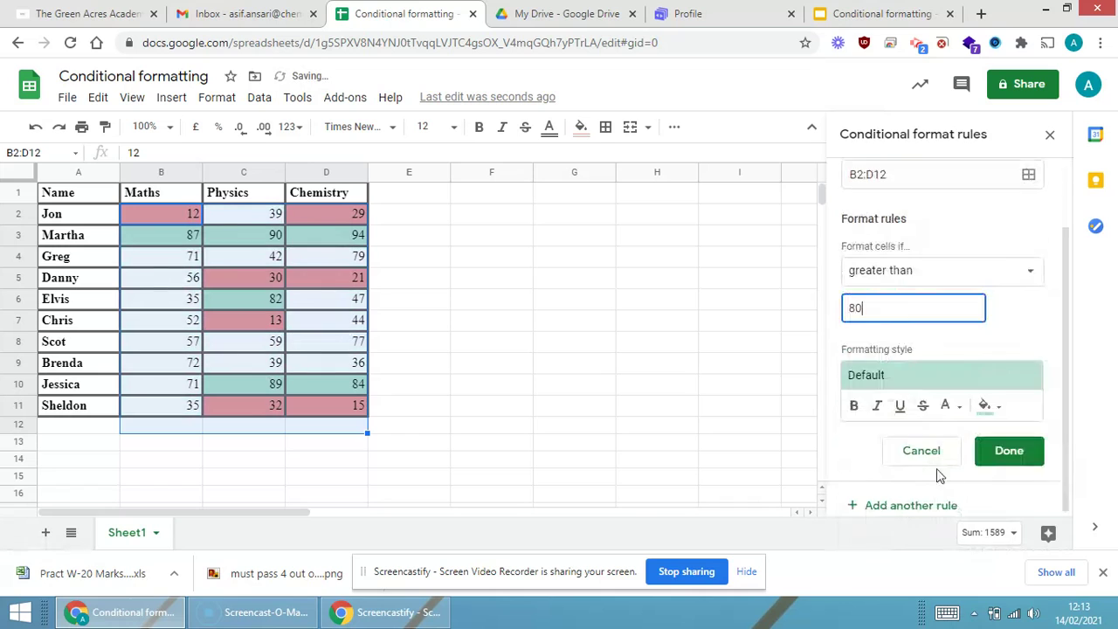
click(1008, 452)
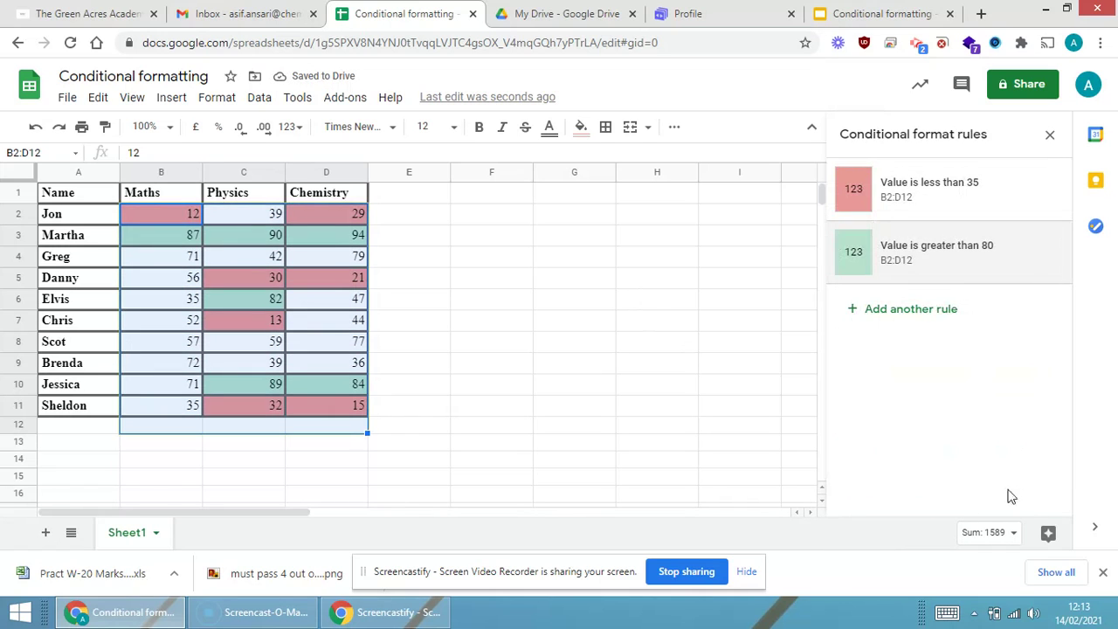
click(739, 385)
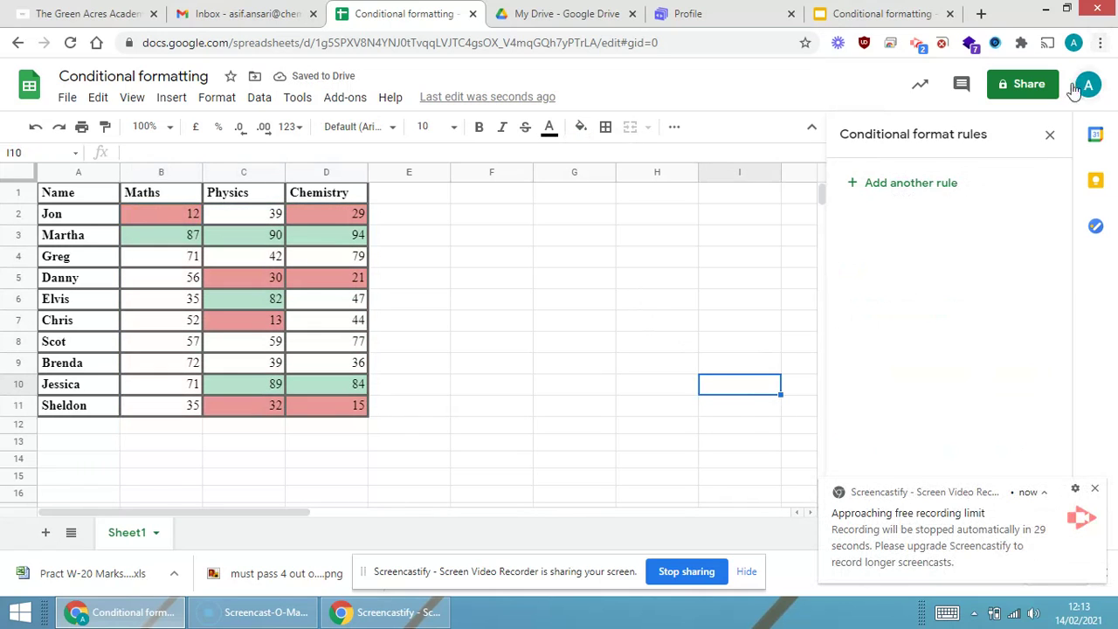
click(1050, 135)
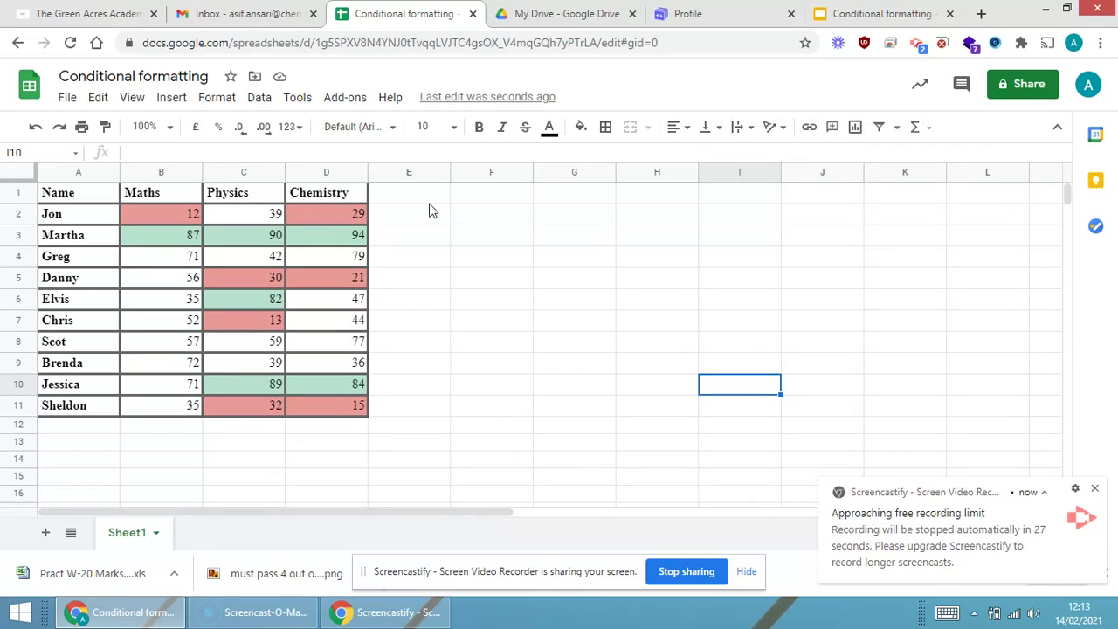